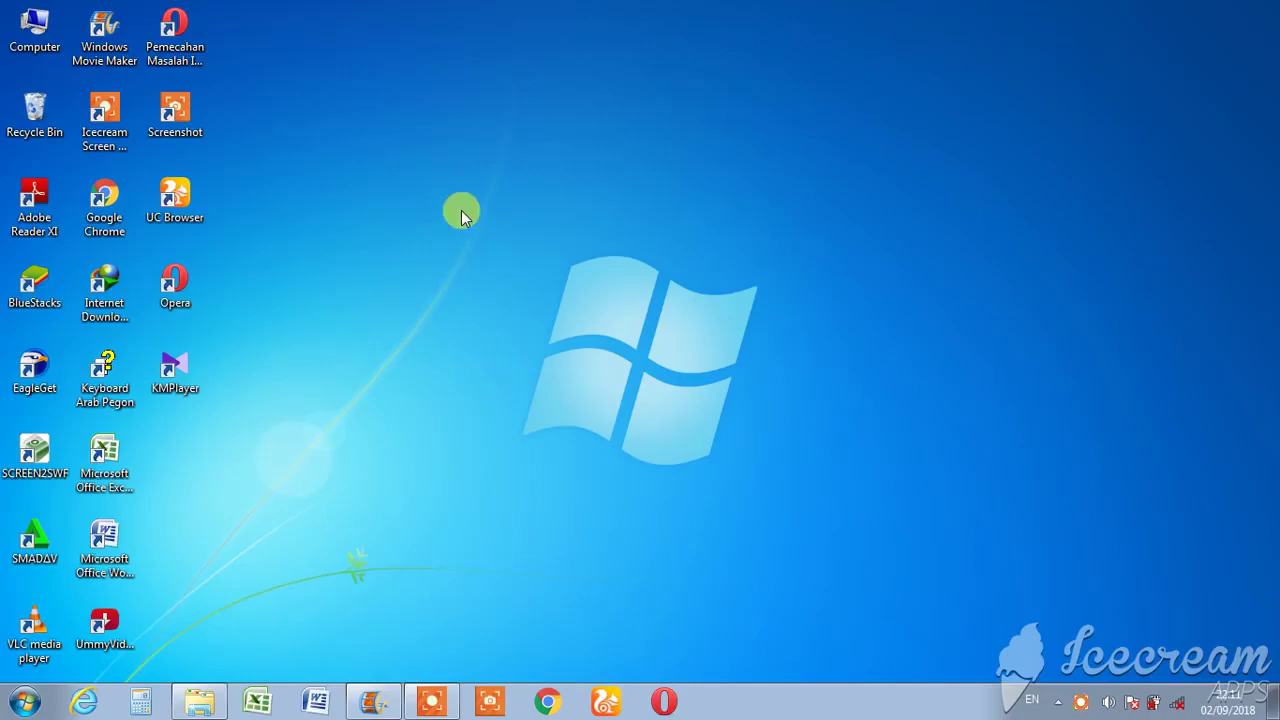
- Launch Word, then close it and refresh the desktop
{"action": "left_click", "coordinate": [316, 701]}
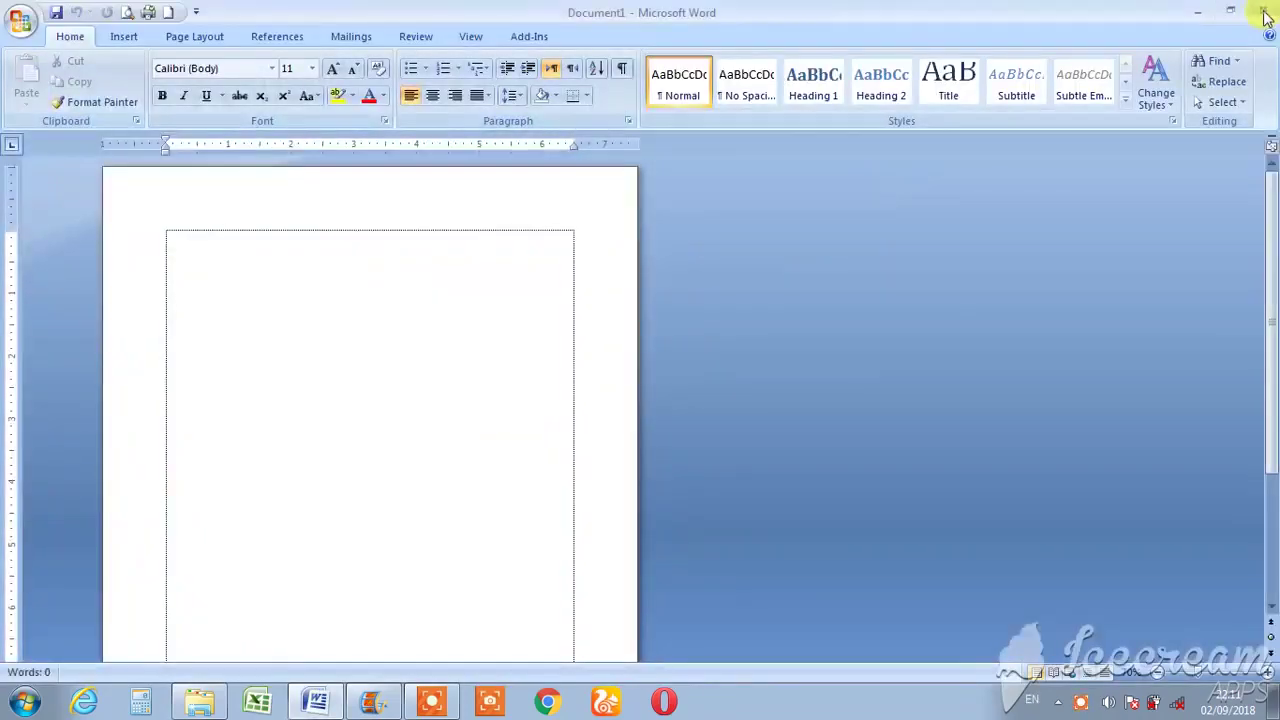
{"action": "left_click", "coordinate": [1264, 12]}
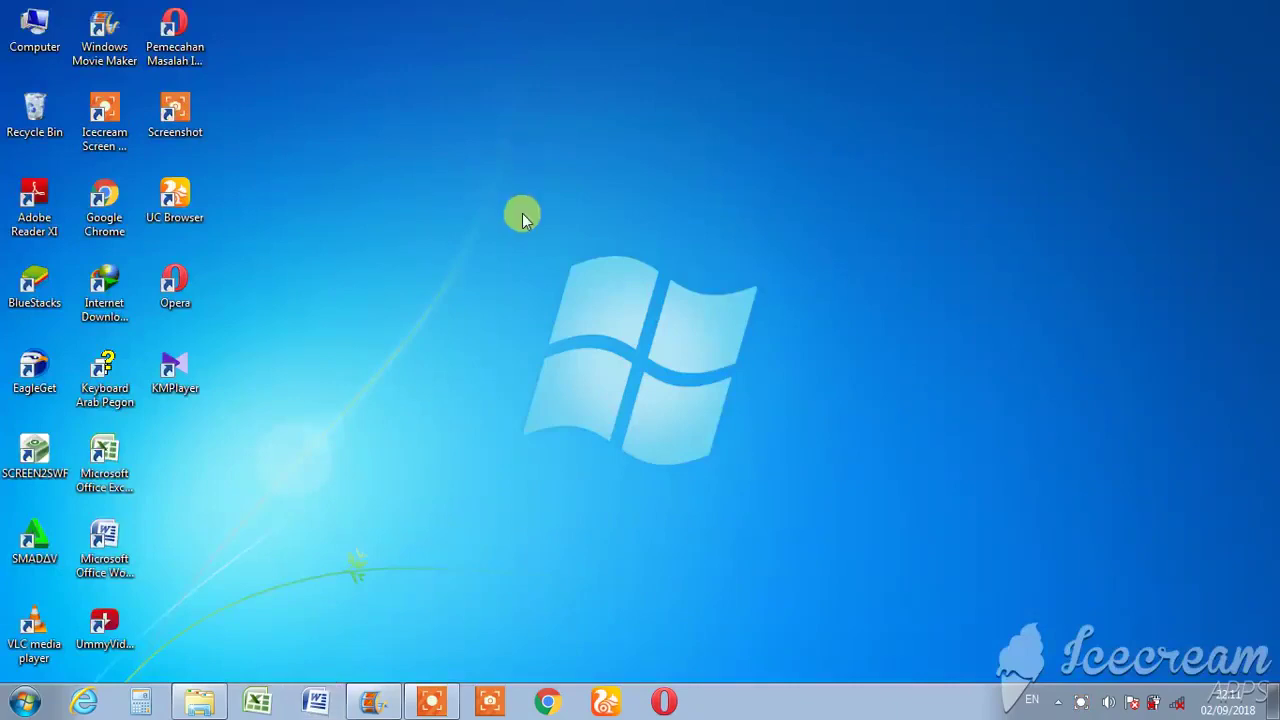
{"action": "right_click", "coordinate": [433, 131]}
{"action": "left_click", "coordinate": [470, 182]}
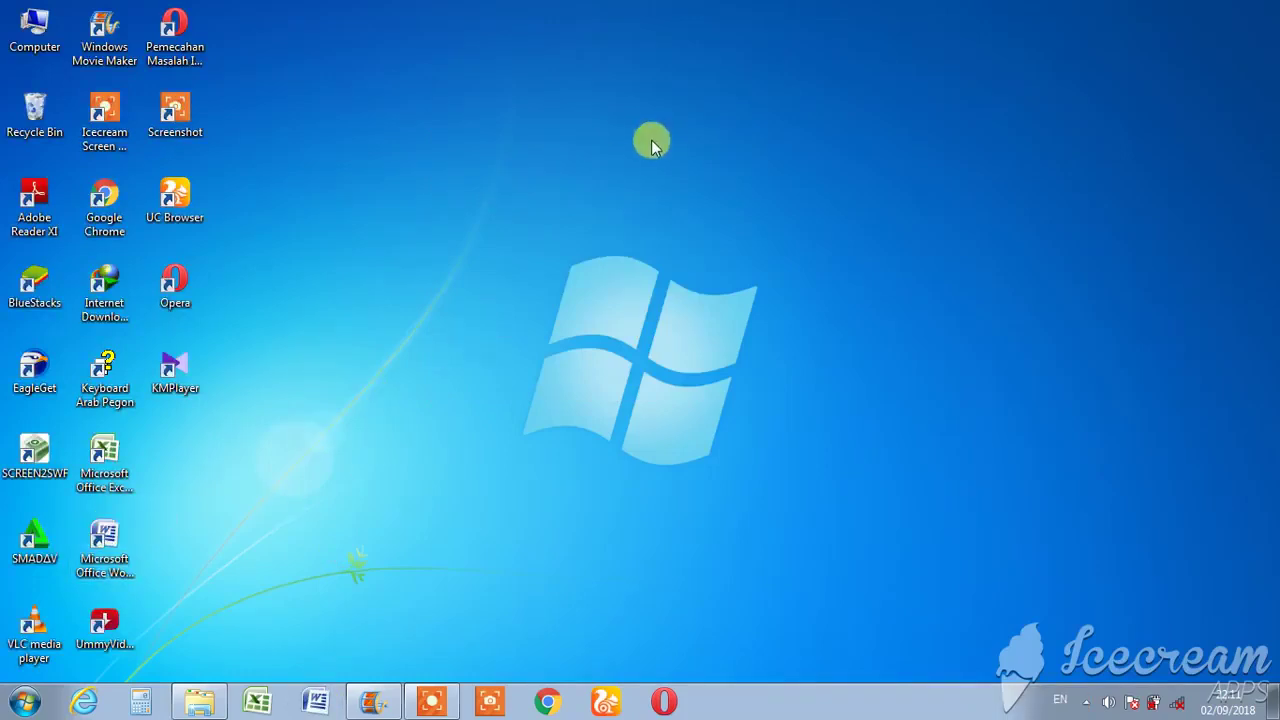
- Relaunch Word from the desktop shortcut and zoom the blank page to 100%
{"action": "double_click", "coordinate": [106, 548]}
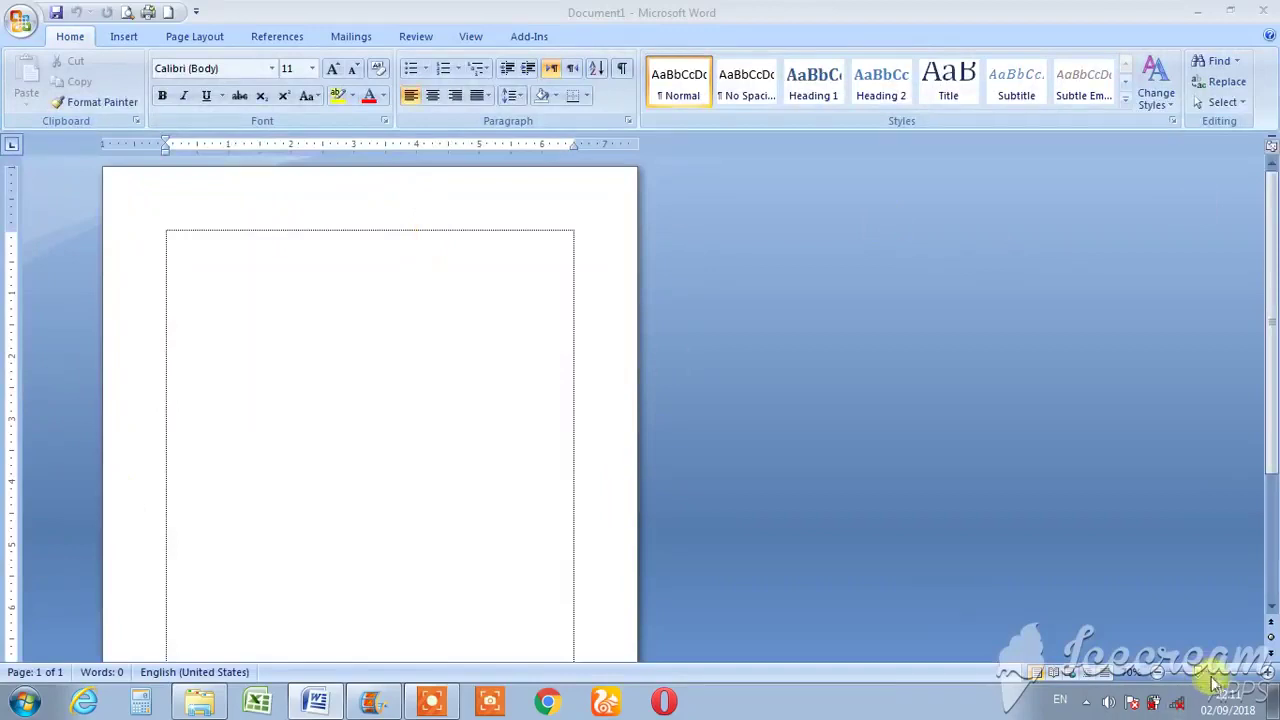
{"action": "left_click", "coordinate": [1266, 678]}
{"action": "left_click", "coordinate": [1266, 678]}
{"action": "left_click", "coordinate": [1266, 678]}
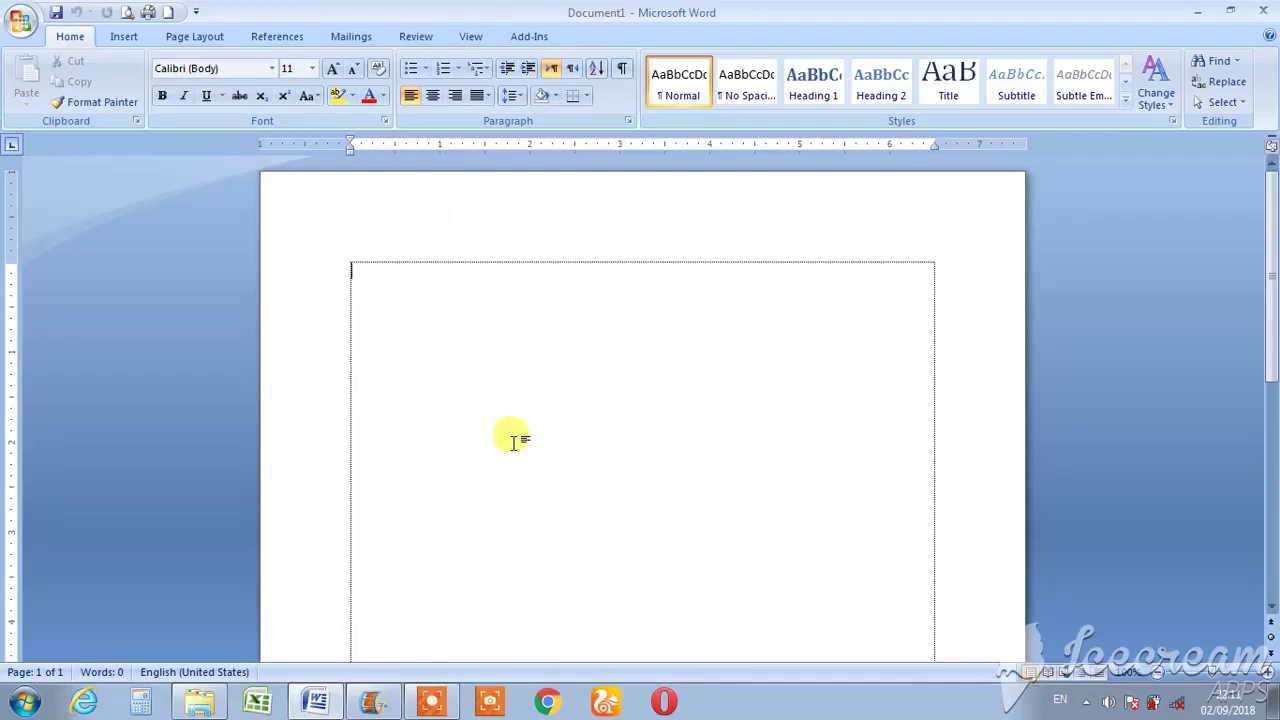
- Type 'warning' as a centred line and select it, undoing an accidental overwrite
{"action": "type", "text": "warning"}
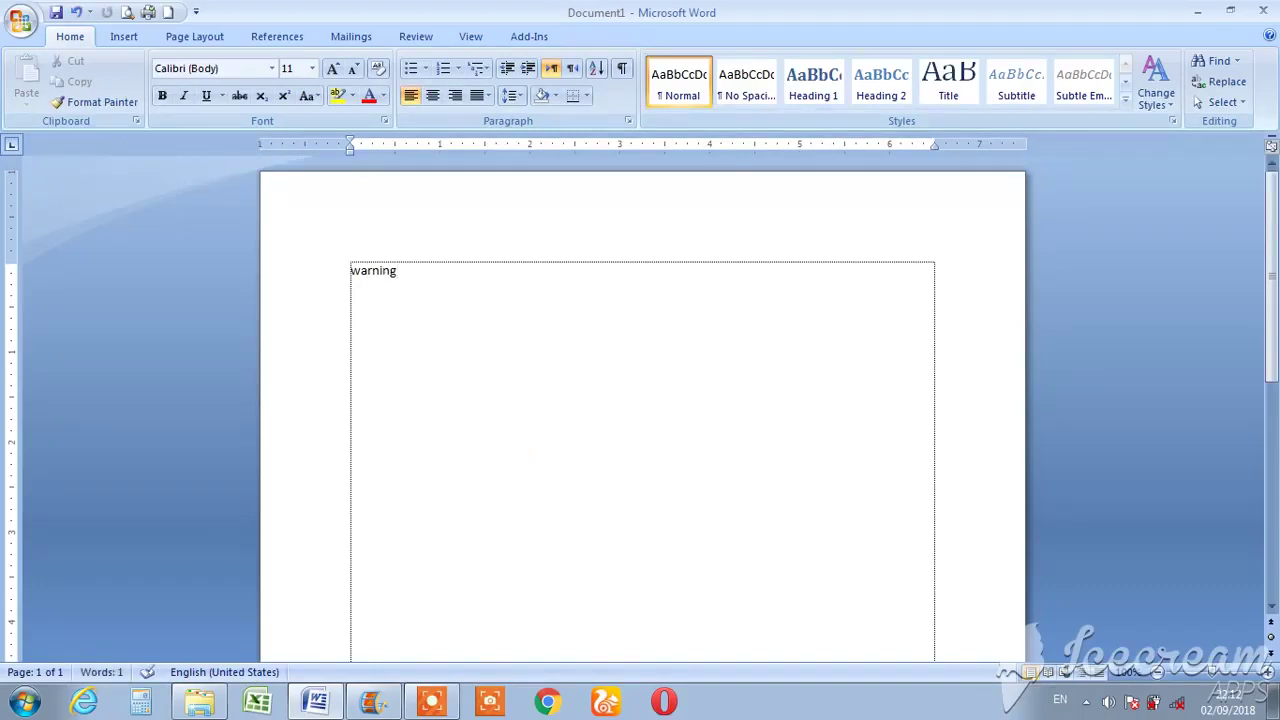
{"action": "key", "text": "ctrl+e"}
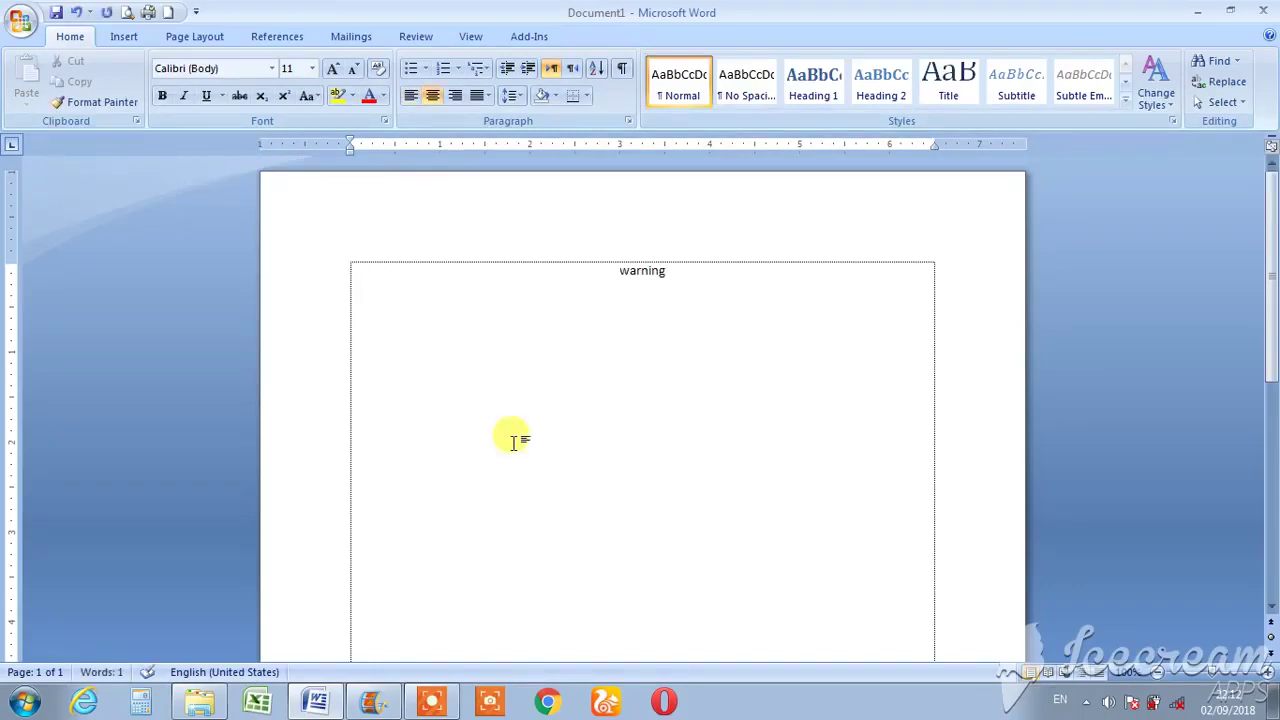
{"action": "key", "text": "shift+Home"}
{"action": "type", "text": "b"}
{"action": "key", "text": "ctrl+z"}
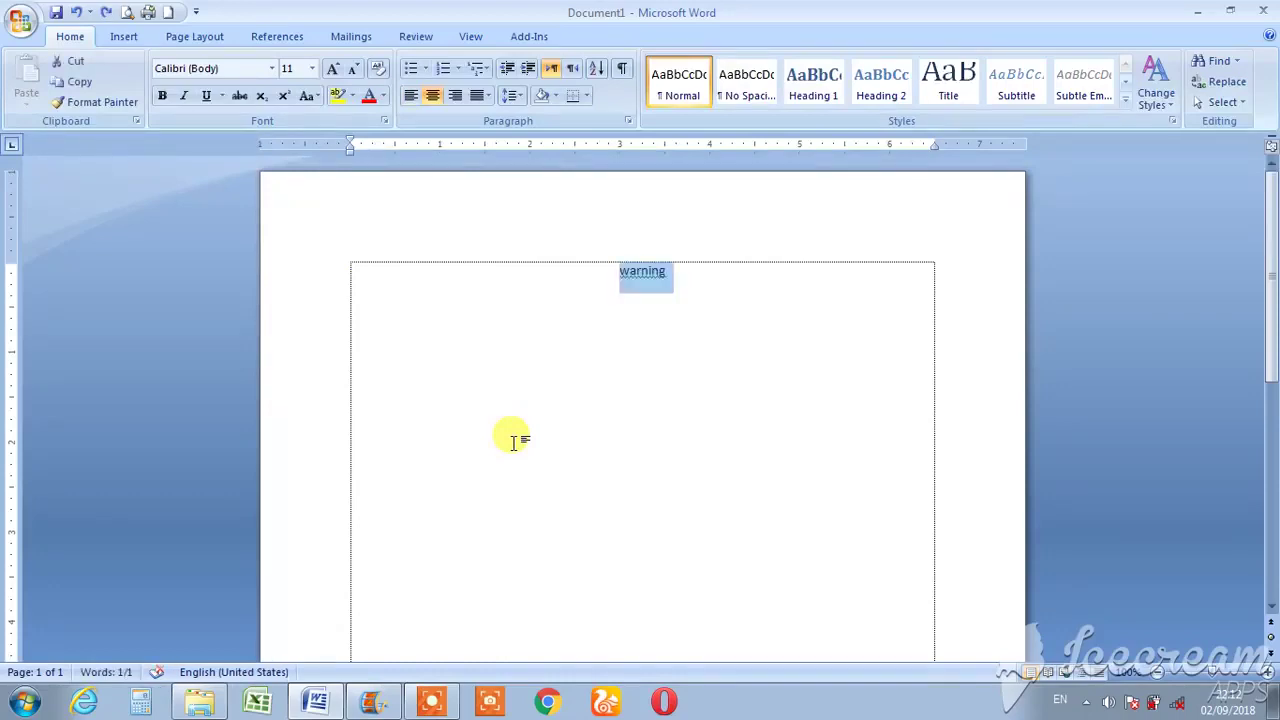
- Make Warning bold at 36 pt and end the line so it capitalises
{"action": "key", "text": "ctrl+b"}
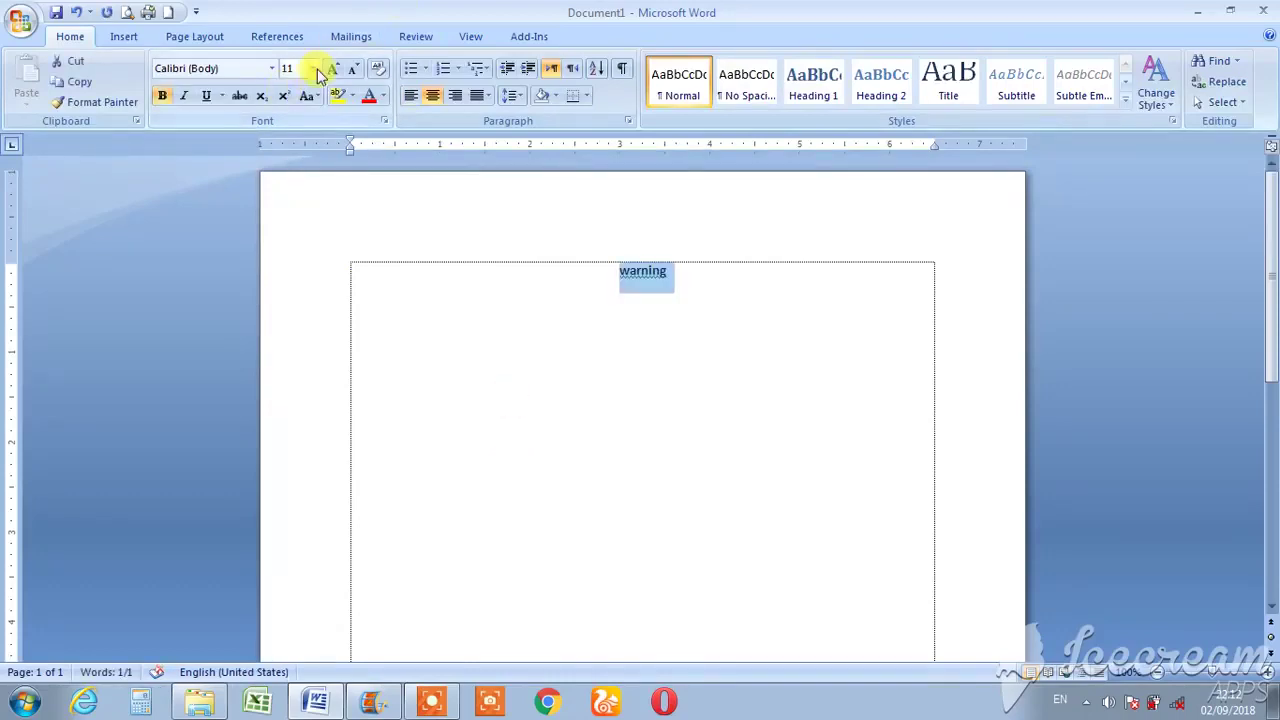
{"action": "left_click", "coordinate": [314, 69]}
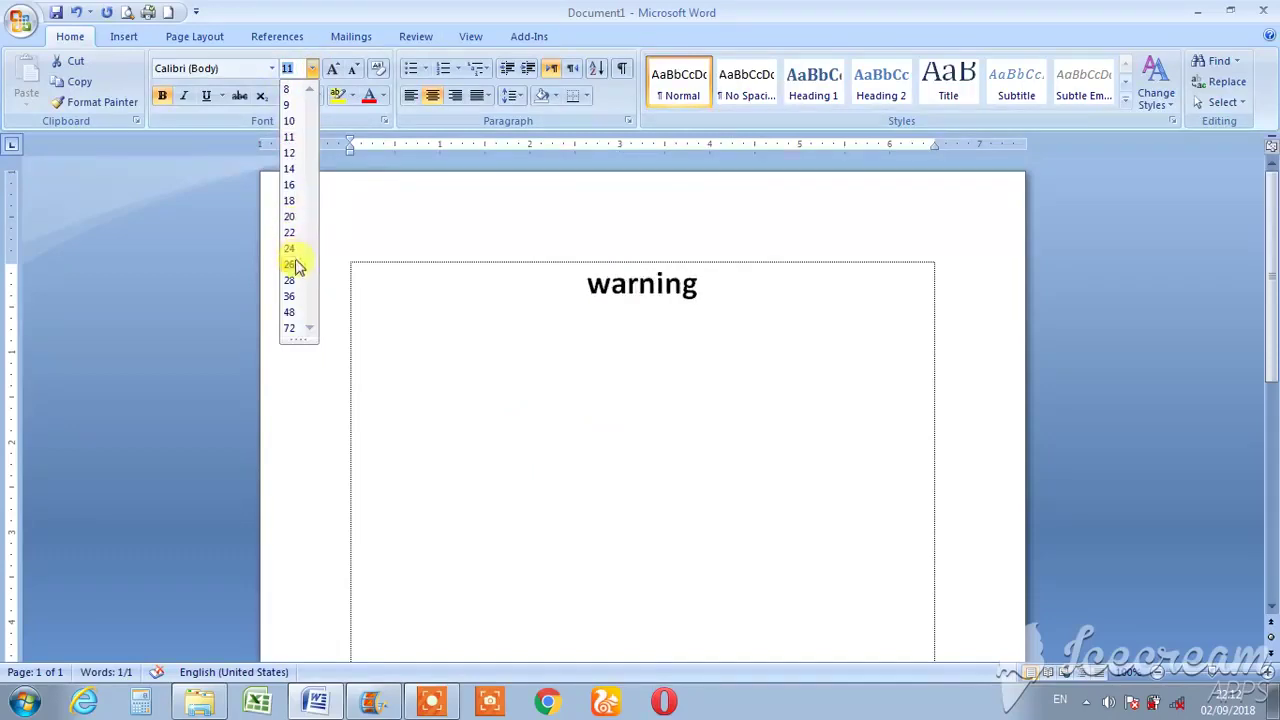
{"action": "left_click", "coordinate": [293, 297]}
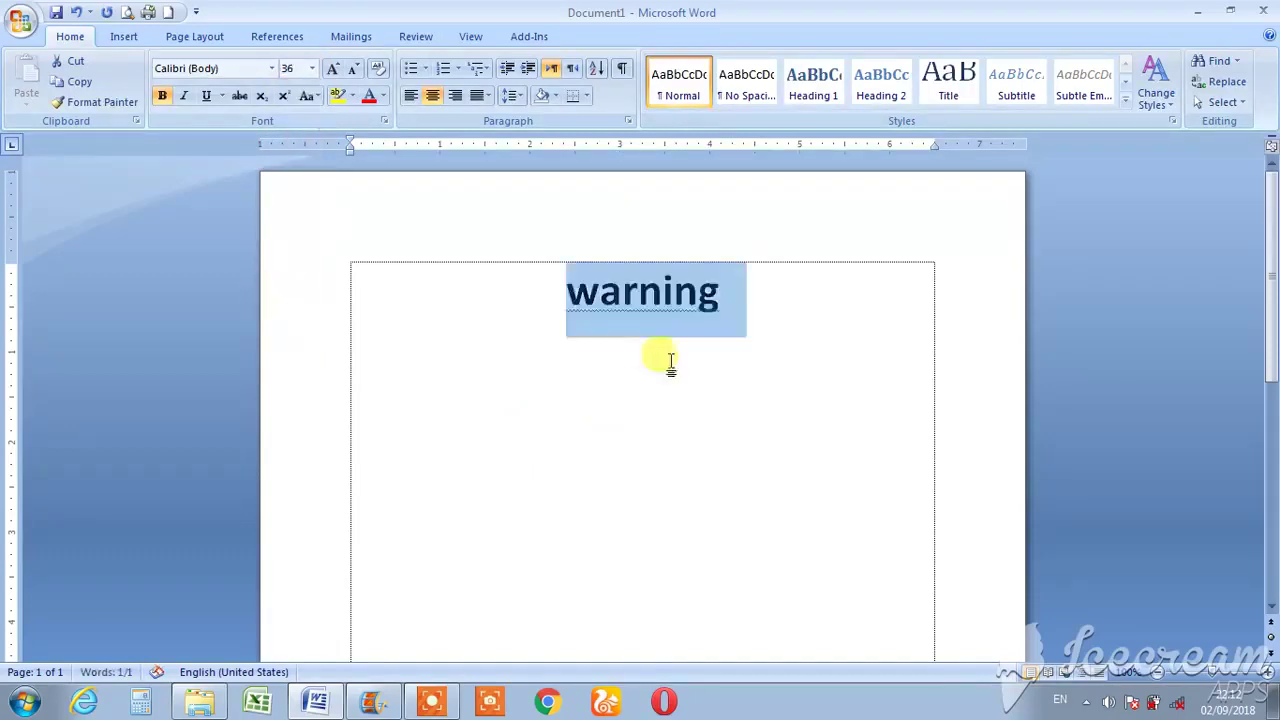
{"action": "left_click", "coordinate": [788, 302]}
{"action": "key", "text": "Return"}
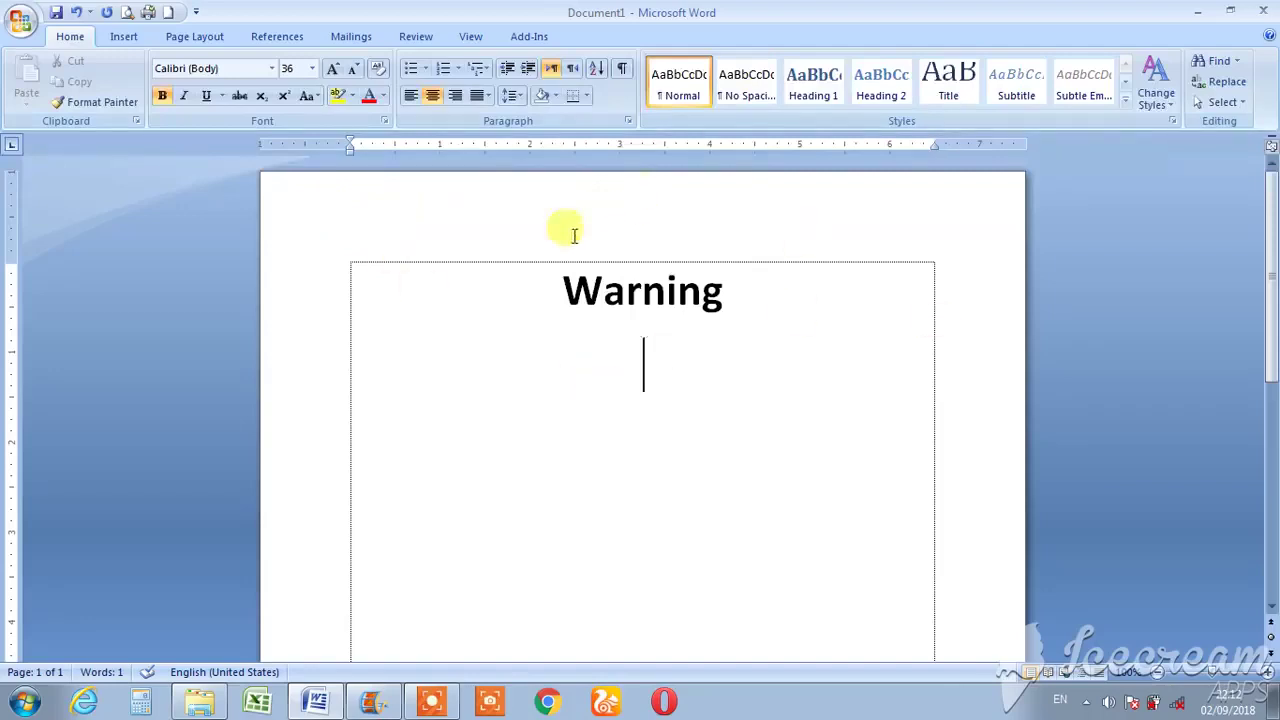
{"action": "left_click", "coordinate": [530, 218]}
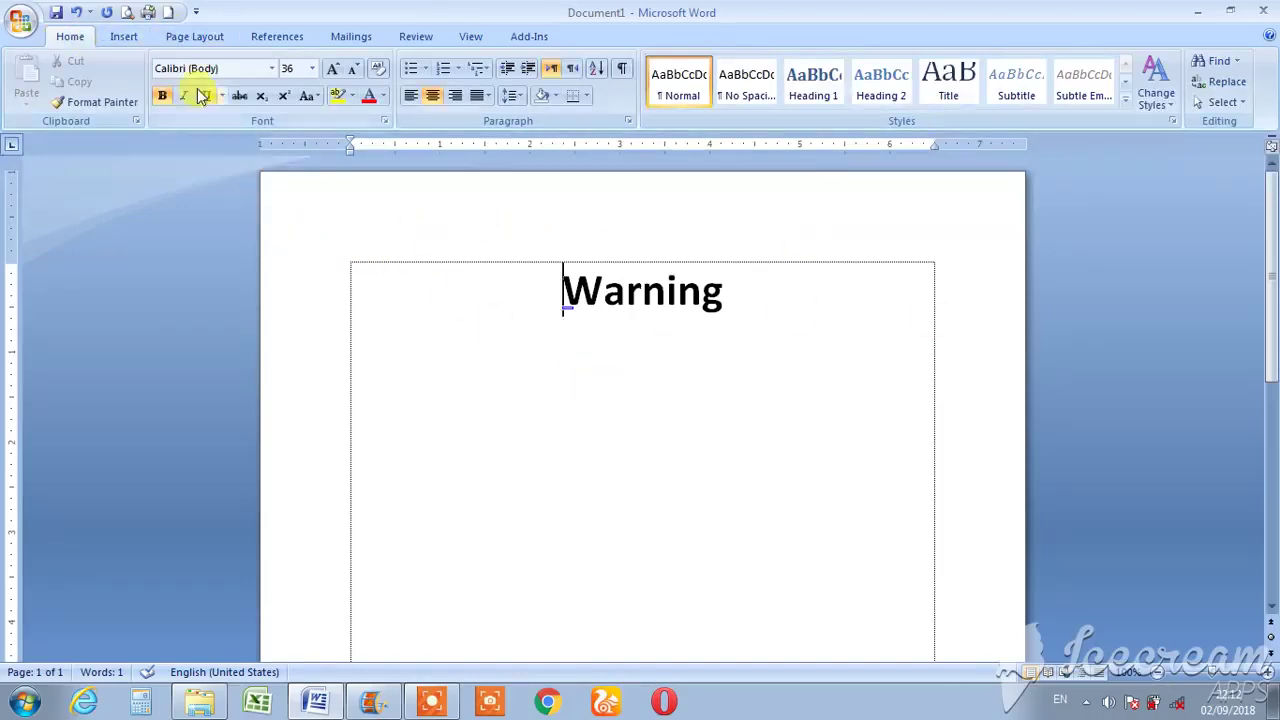
- Open Page Borders from Page Layout, ending on the Page Border tab for the whole document
{"action": "left_click", "coordinate": [178, 38]}
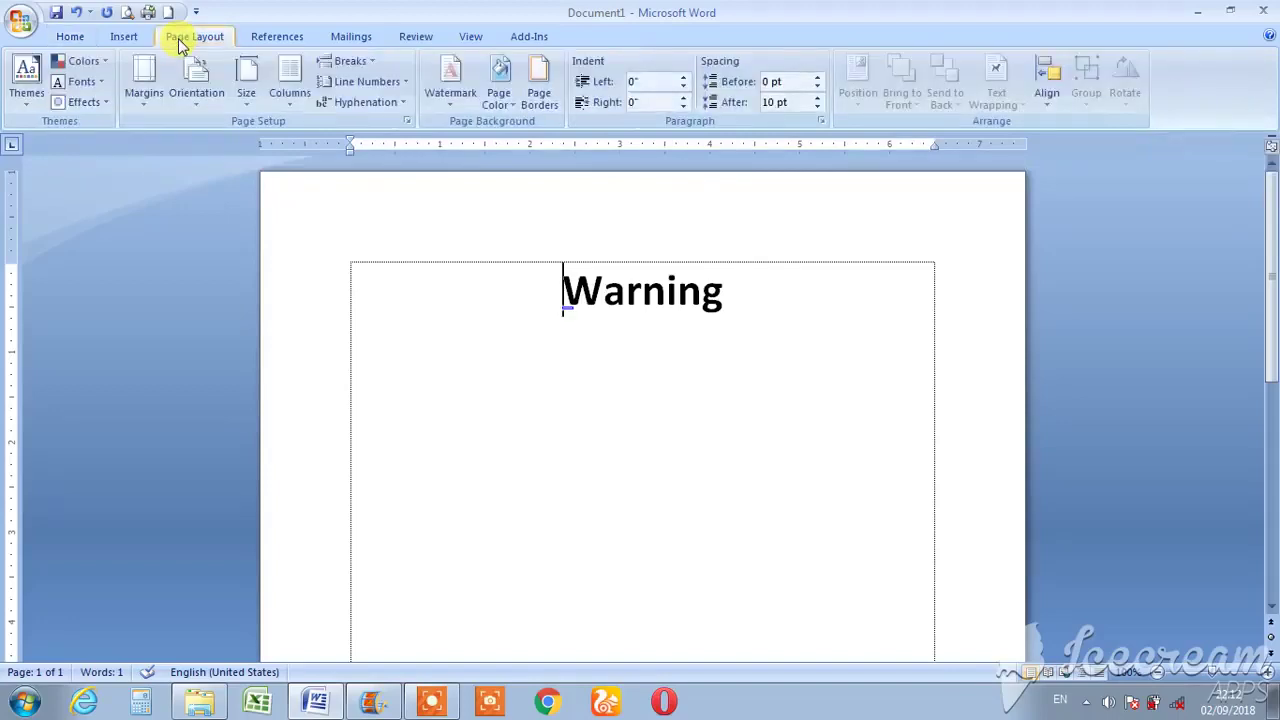
{"action": "left_click", "coordinate": [538, 108]}
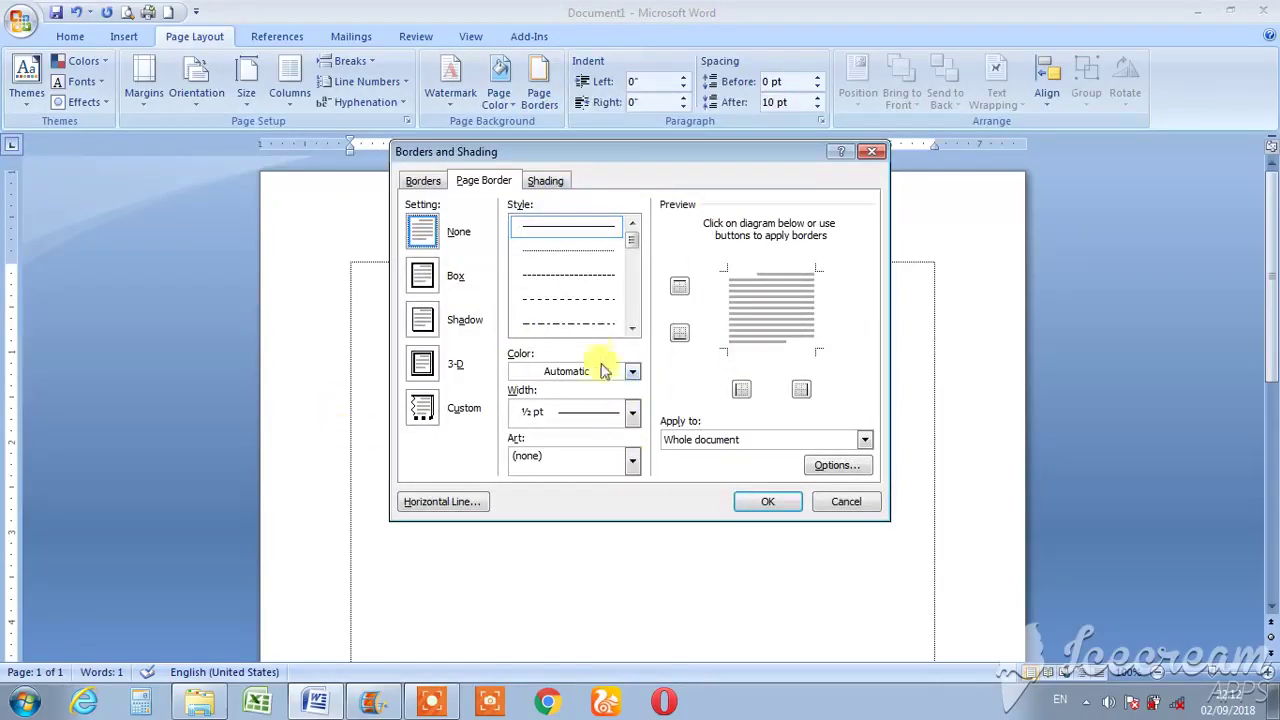
{"action": "left_click", "coordinate": [430, 186]}
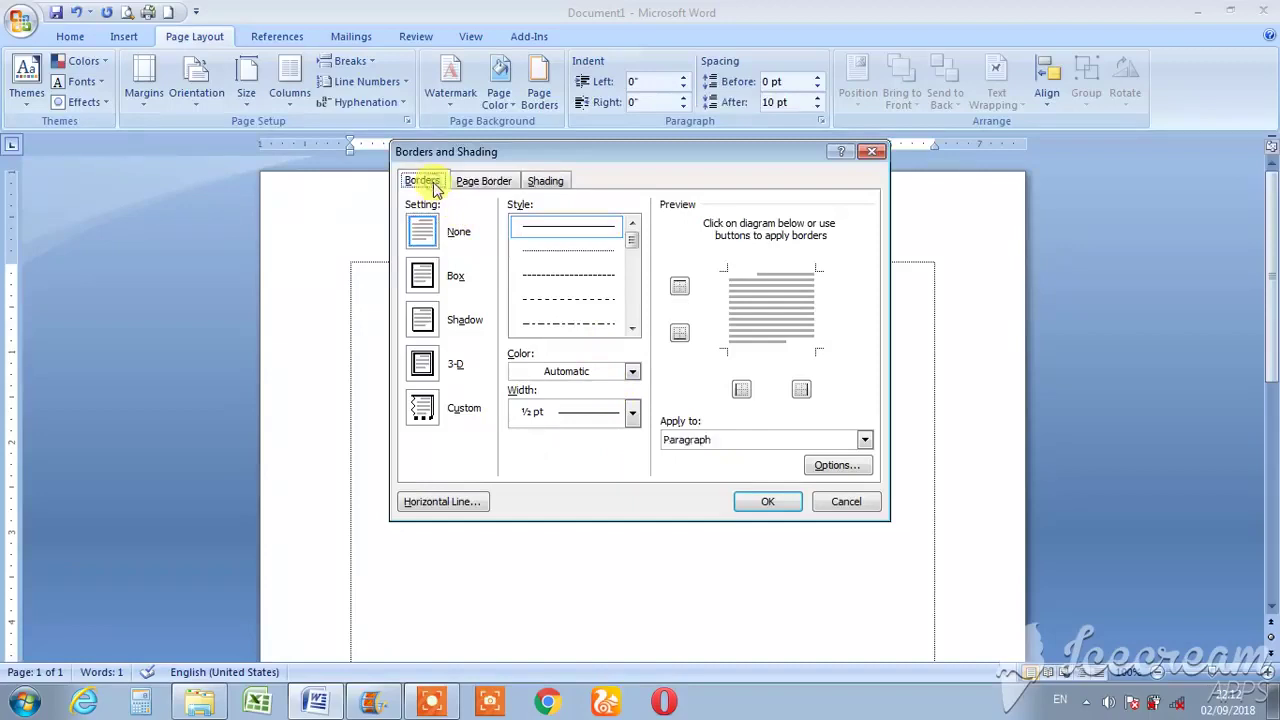
{"action": "left_click", "coordinate": [490, 181]}
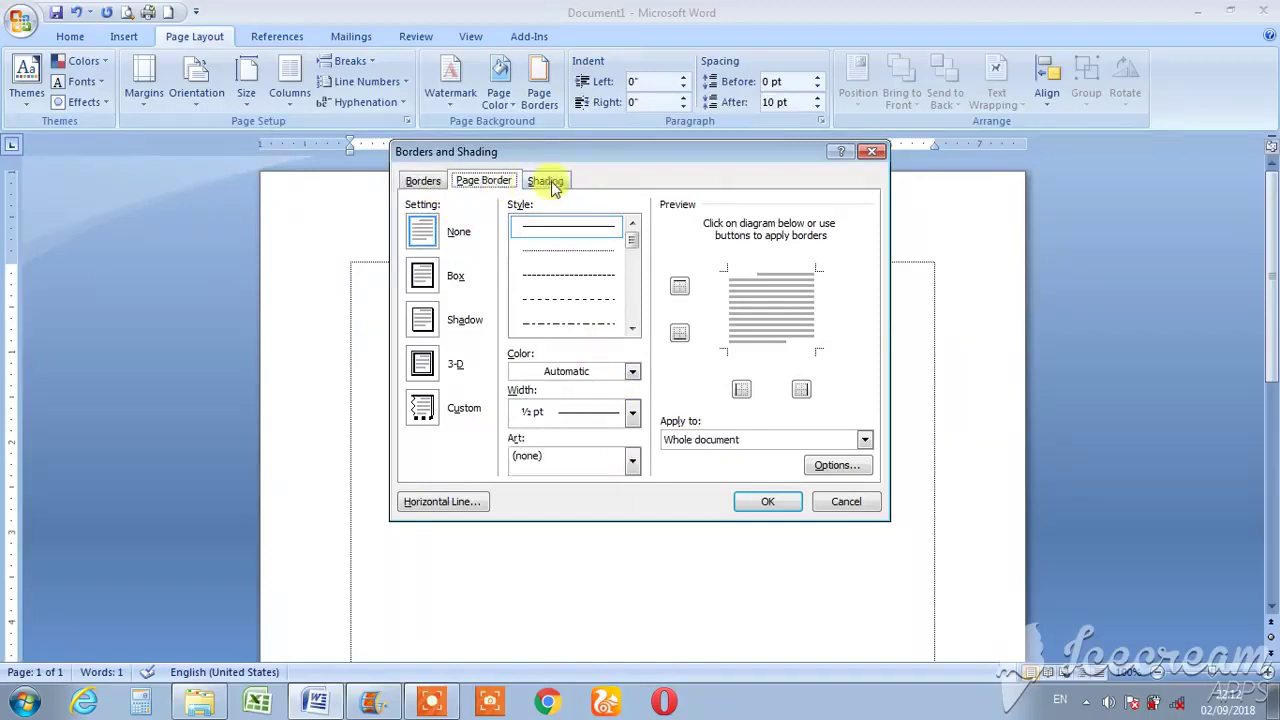
{"action": "left_click", "coordinate": [548, 184]}
{"action": "left_click", "coordinate": [492, 182]}
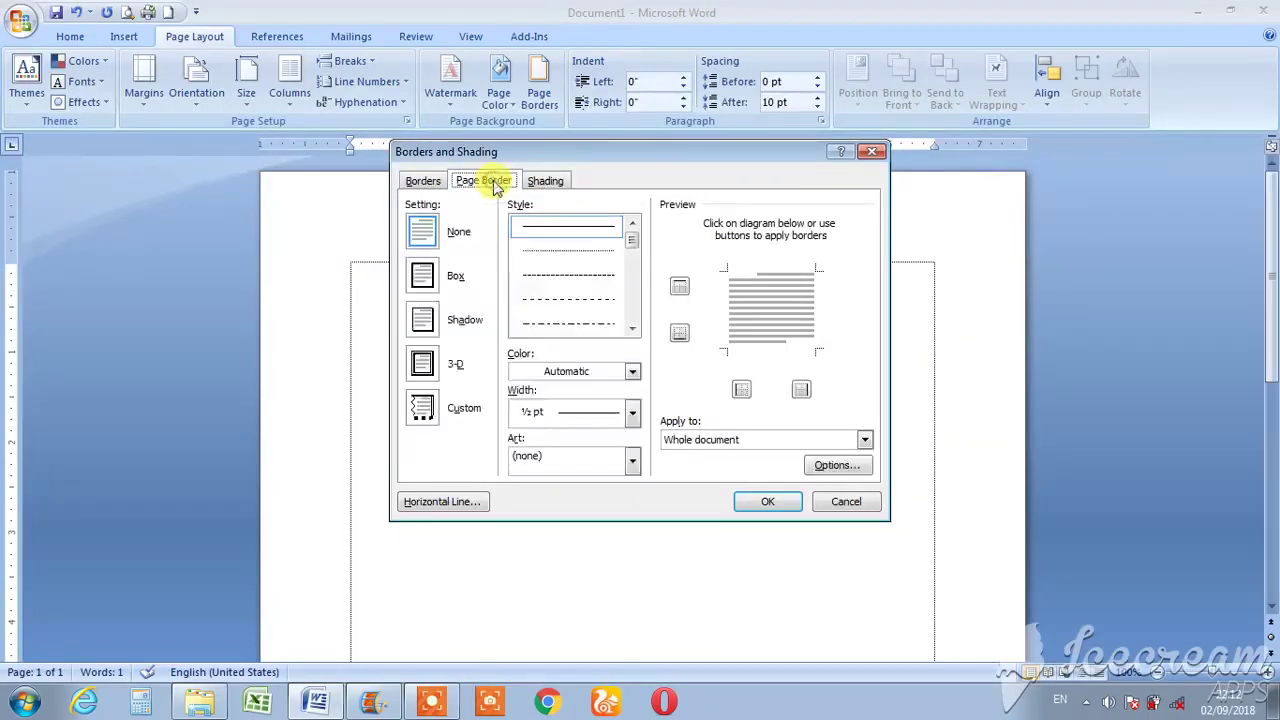
{"action": "left_click", "coordinate": [418, 186]}
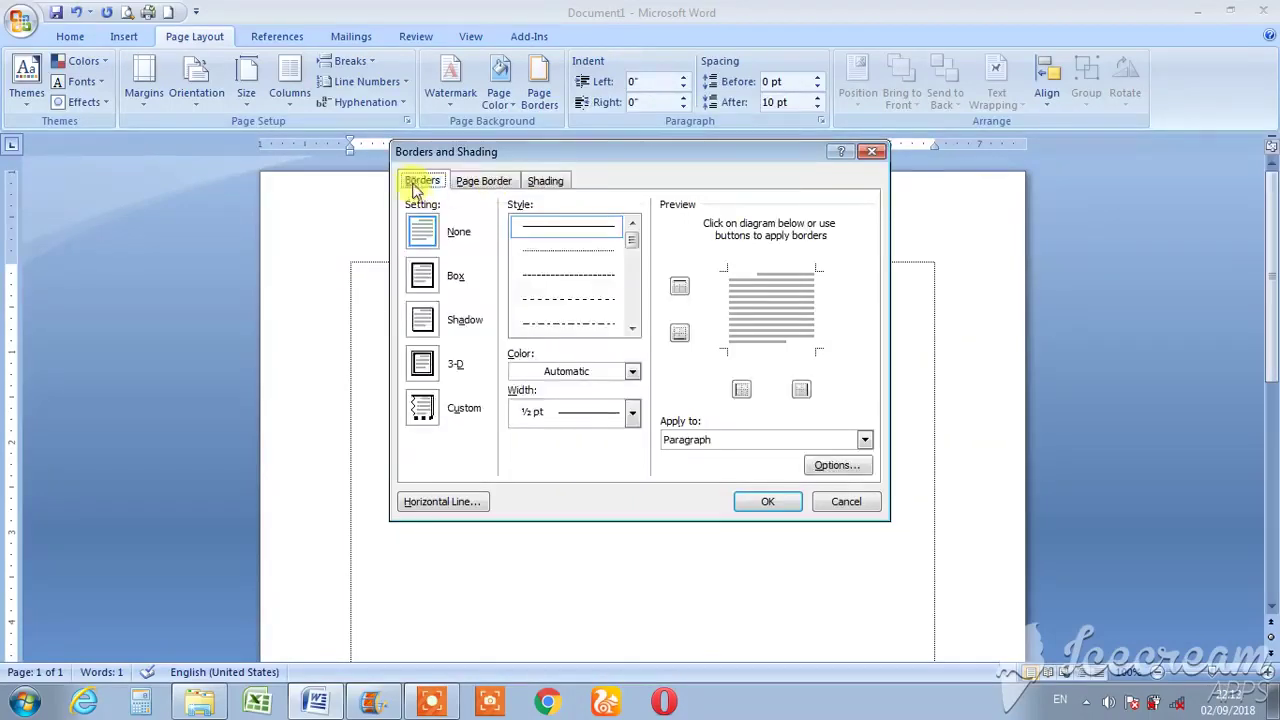
{"action": "left_click", "coordinate": [484, 182]}
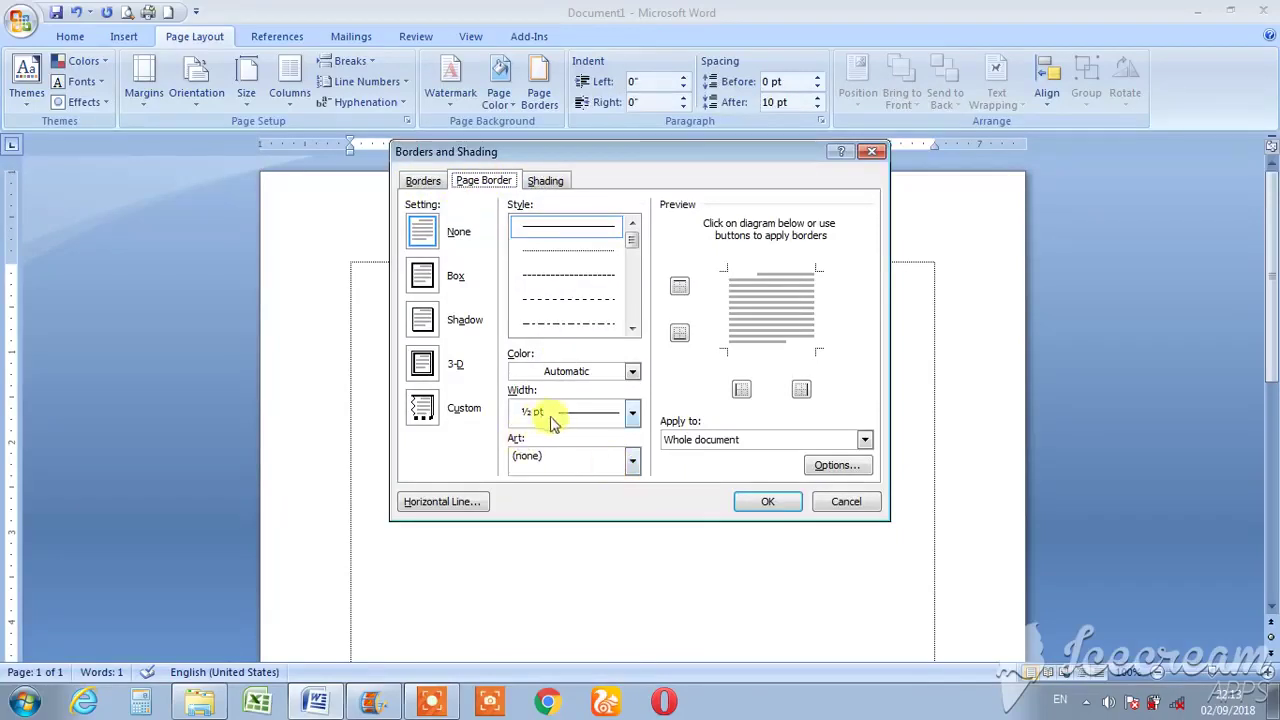
- Pick the black-and-white leafy vine design from the Art list at 24 pt
{"action": "left_click", "coordinate": [632, 466]}
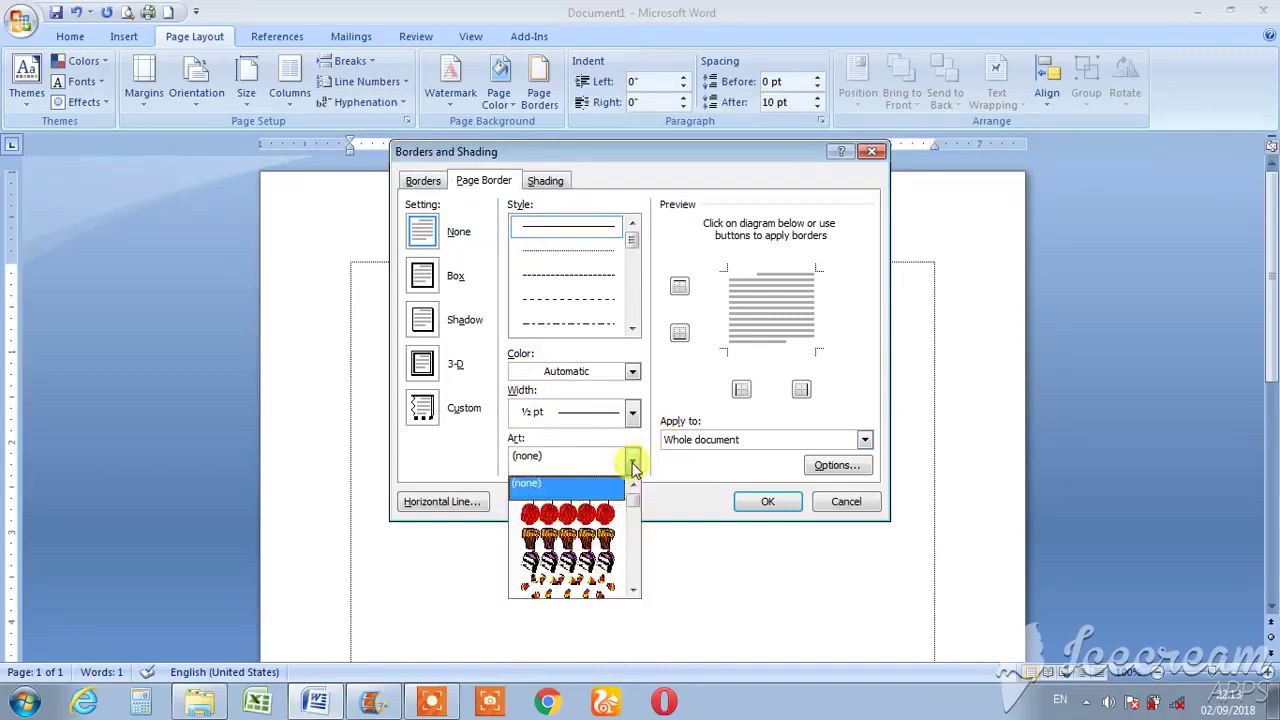
{"action": "mouse_move", "coordinate": [634, 490]}
{"action": "left_mouse_down"}
{"action": "mouse_move", "coordinate": [634, 510]}
{"action": "mouse_move", "coordinate": [632, 487]}
{"action": "left_mouse_up"}
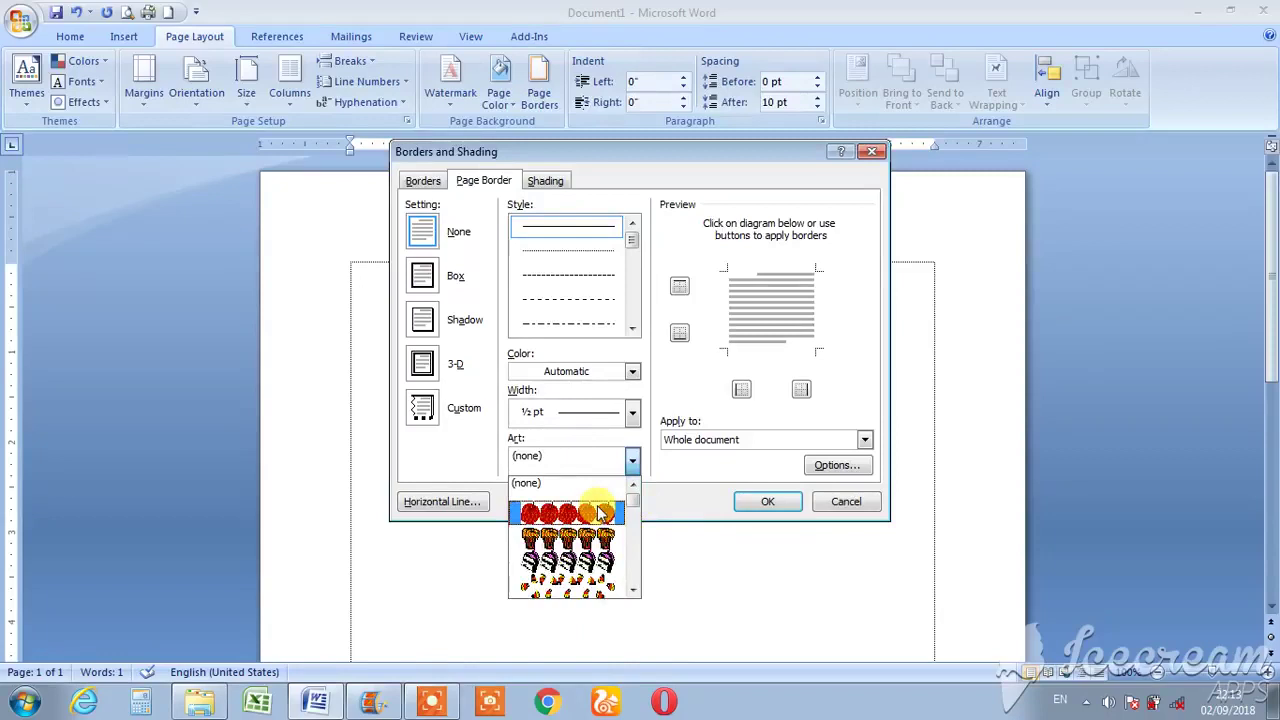
{"action": "key", "text": "Down"}
{"action": "key", "text": "Down"}
{"action": "key", "text": "Down"}
{"action": "key", "text": "Down"}
{"action": "key", "text": "Down"}
{"action": "key", "text": "Down"}
{"action": "key", "text": "Down"}
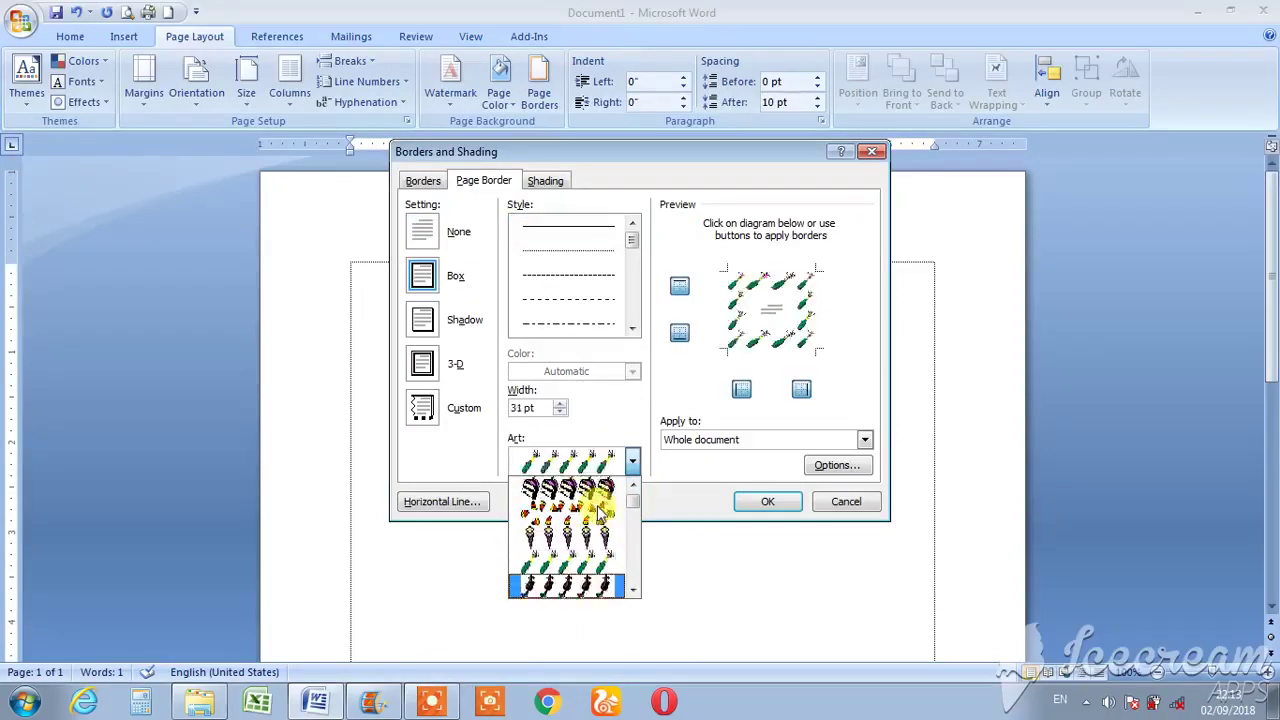
{"action": "key", "text": "Down"}
{"action": "key", "text": "Down"}
{"action": "key", "text": "Down"}
{"action": "key", "text": "Down"}
{"action": "key", "text": "Down"}
{"action": "key", "text": "Down"}
{"action": "key", "text": "Down"}
{"action": "key", "text": "Down"}
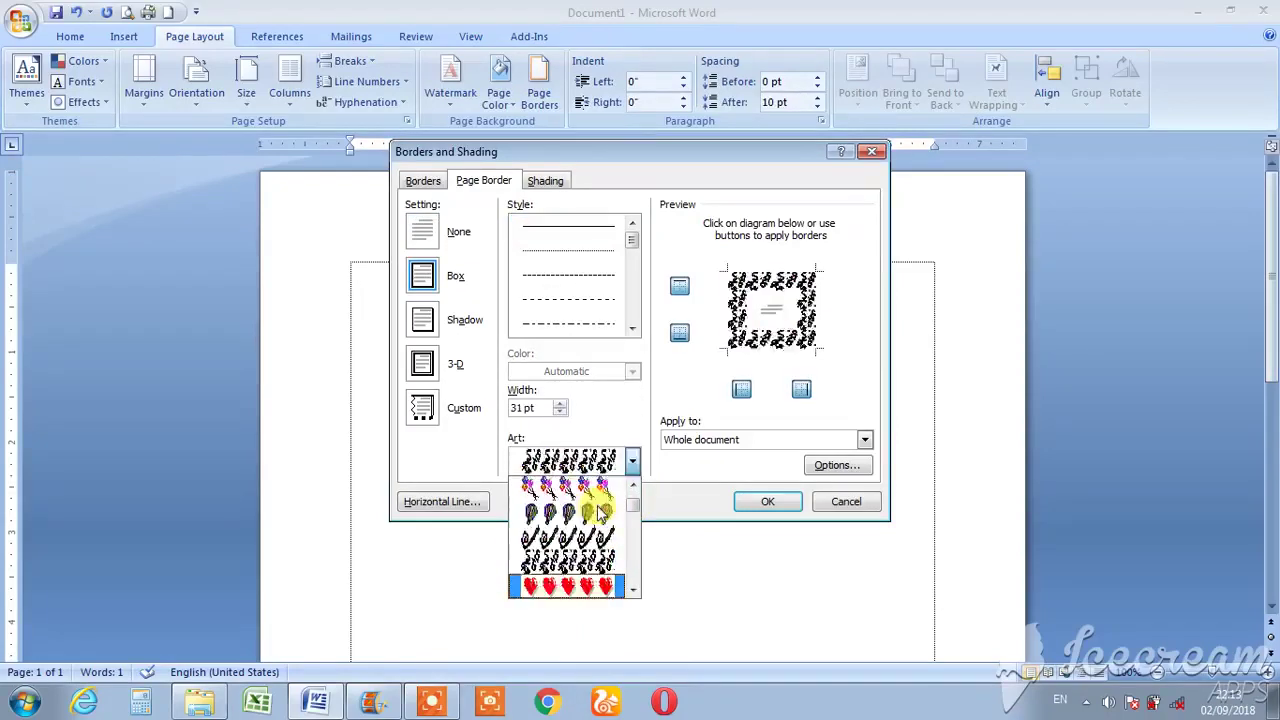
{"action": "key", "text": "Down"}
{"action": "key", "text": "Down"}
{"action": "key", "text": "Down"}
{"action": "key", "text": "Down"}
{"action": "key", "text": "Down"}
{"action": "key", "text": "Down"}
{"action": "key", "text": "Down"}
{"action": "key", "text": "Down"}
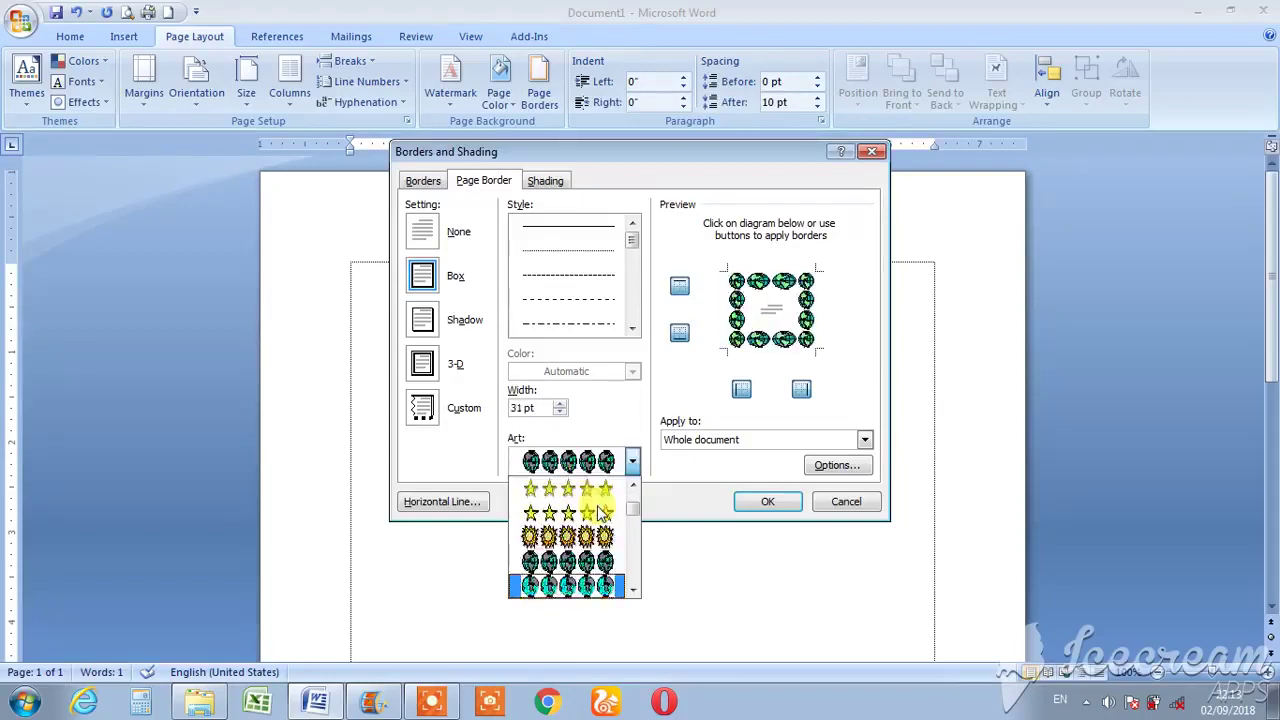
{"action": "key", "text": "Down"}
{"action": "key", "text": "Down"}
{"action": "key", "text": "Down"}
{"action": "key", "text": "Down"}
{"action": "key", "text": "Down"}
{"action": "key", "text": "Down"}
{"action": "key", "text": "Down"}
{"action": "key", "text": "Down"}
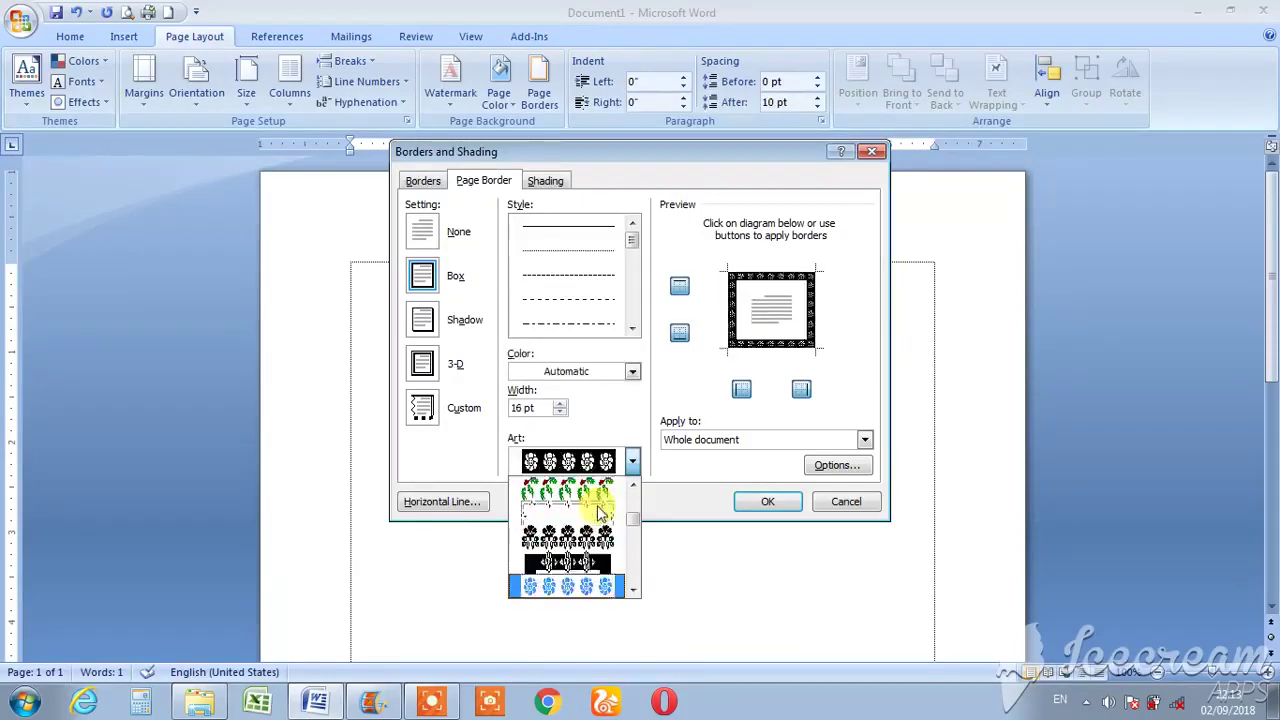
{"action": "key", "text": "Down"}
{"action": "key", "text": "Down"}
{"action": "key", "text": "Down"}
{"action": "key", "text": "Down"}
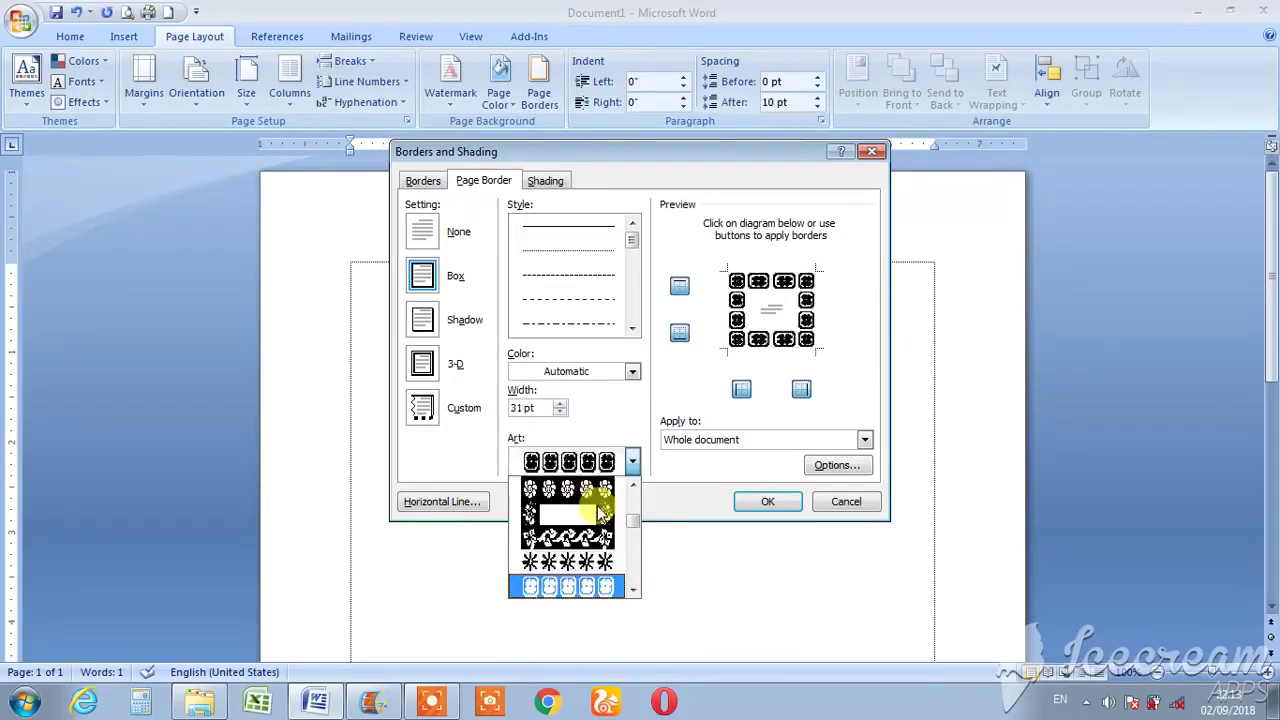
{"action": "key", "text": "Up"}
{"action": "key", "text": "Up"}
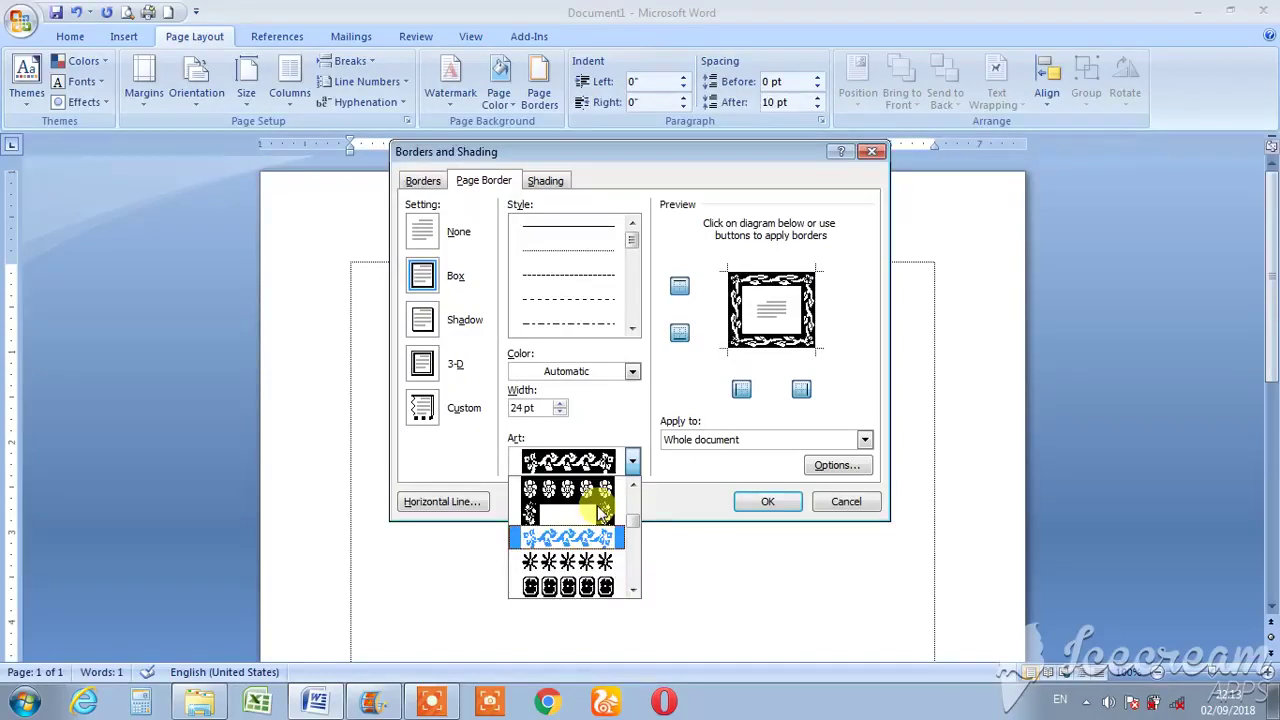
{"action": "key", "text": "Return"}
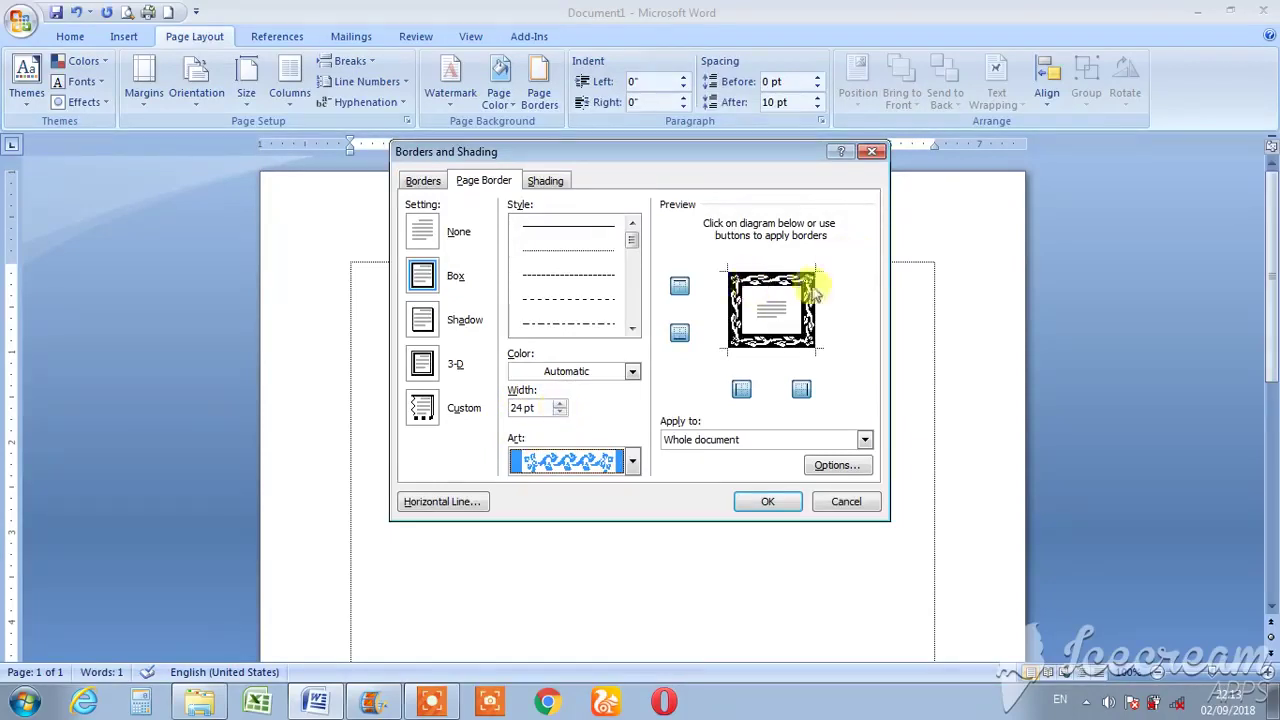
- Set the vine border width to 31 pt and leave the colour at Automatic
{"action": "left_click", "coordinate": [561, 404]}
{"action": "left_click", "coordinate": [561, 404]}
{"action": "left_click", "coordinate": [561, 404]}
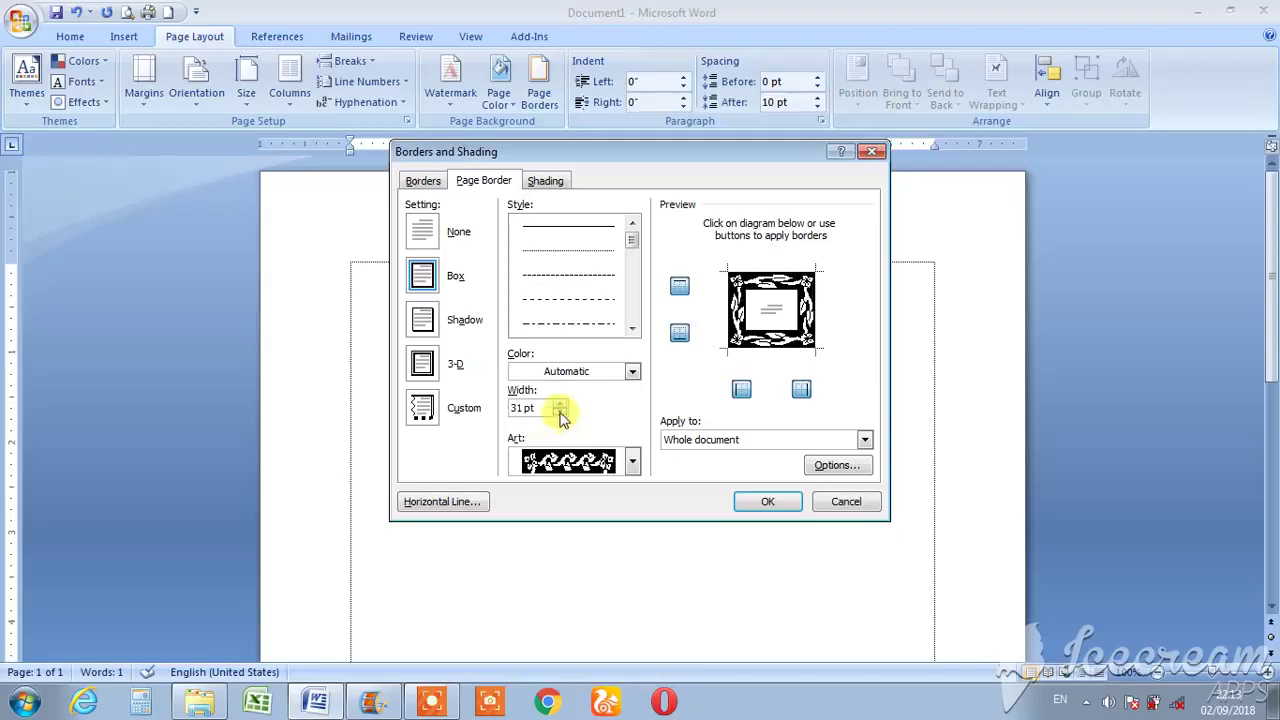
{"action": "left_click", "coordinate": [559, 412]}
{"action": "left_click", "coordinate": [559, 412]}
{"action": "left_click", "coordinate": [559, 412]}
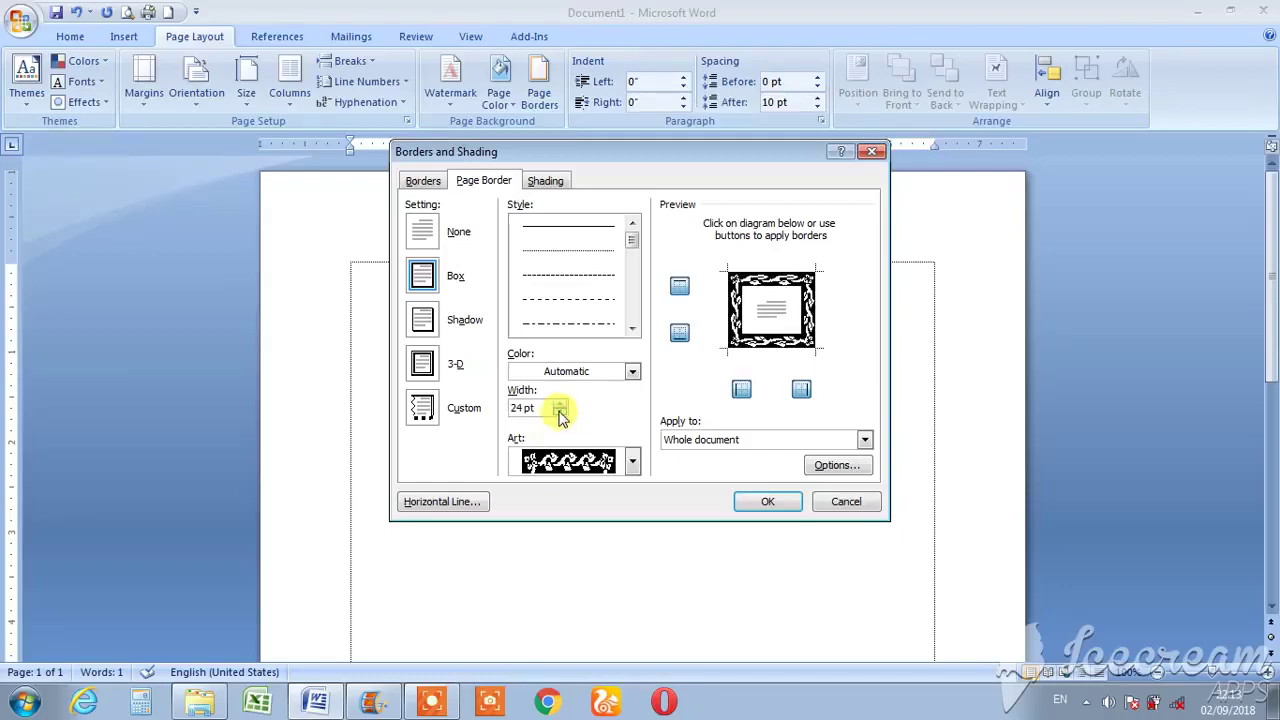
{"action": "left_click", "coordinate": [560, 405]}
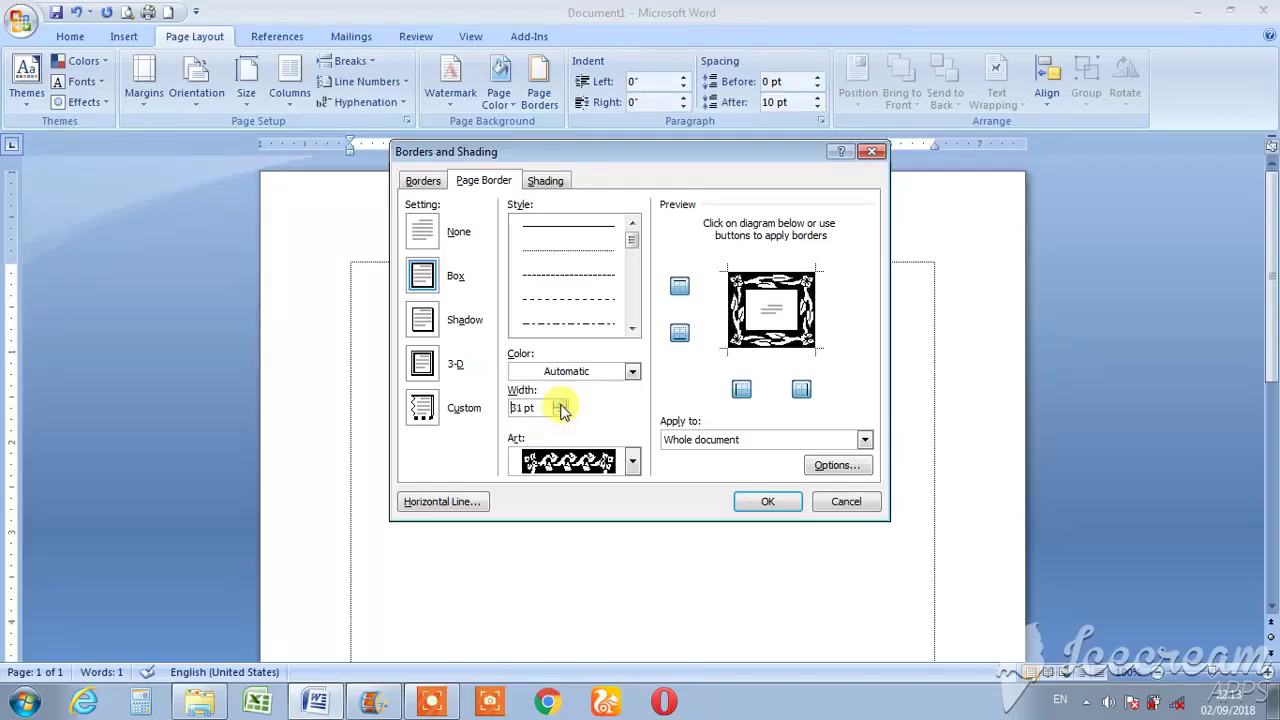
{"action": "left_click", "coordinate": [532, 408]}
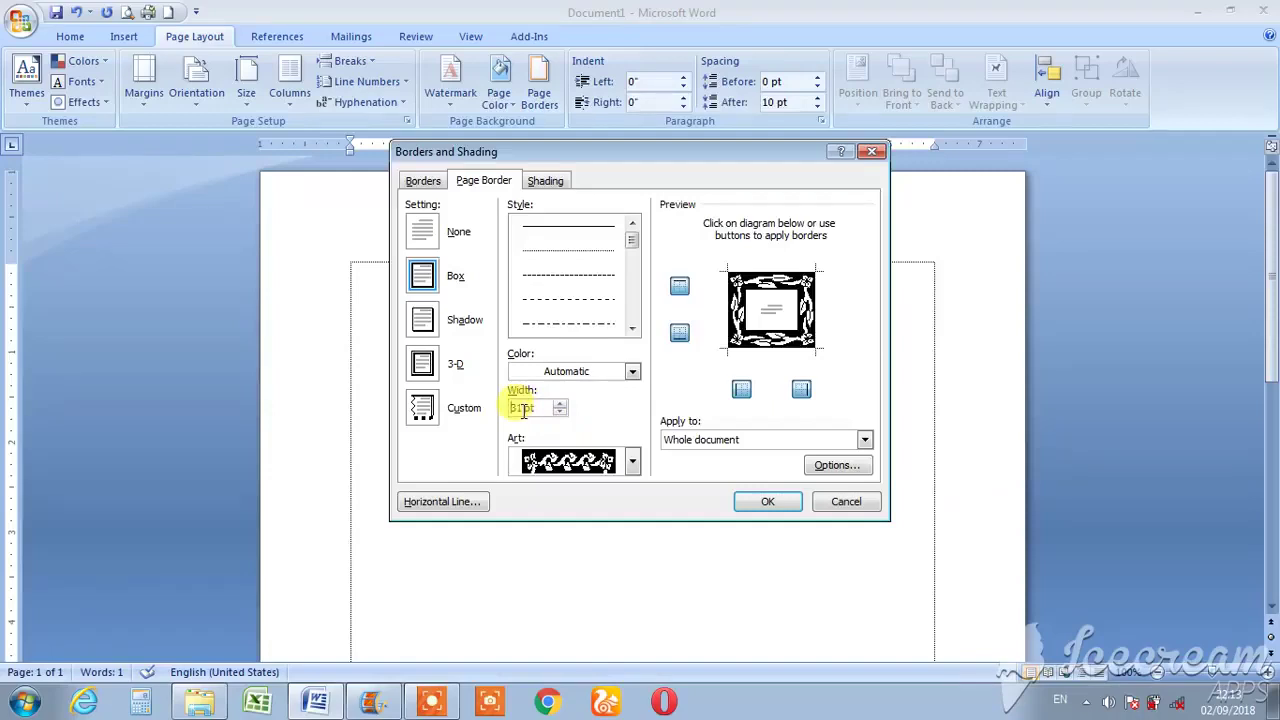
{"action": "left_click", "coordinate": [560, 404]}
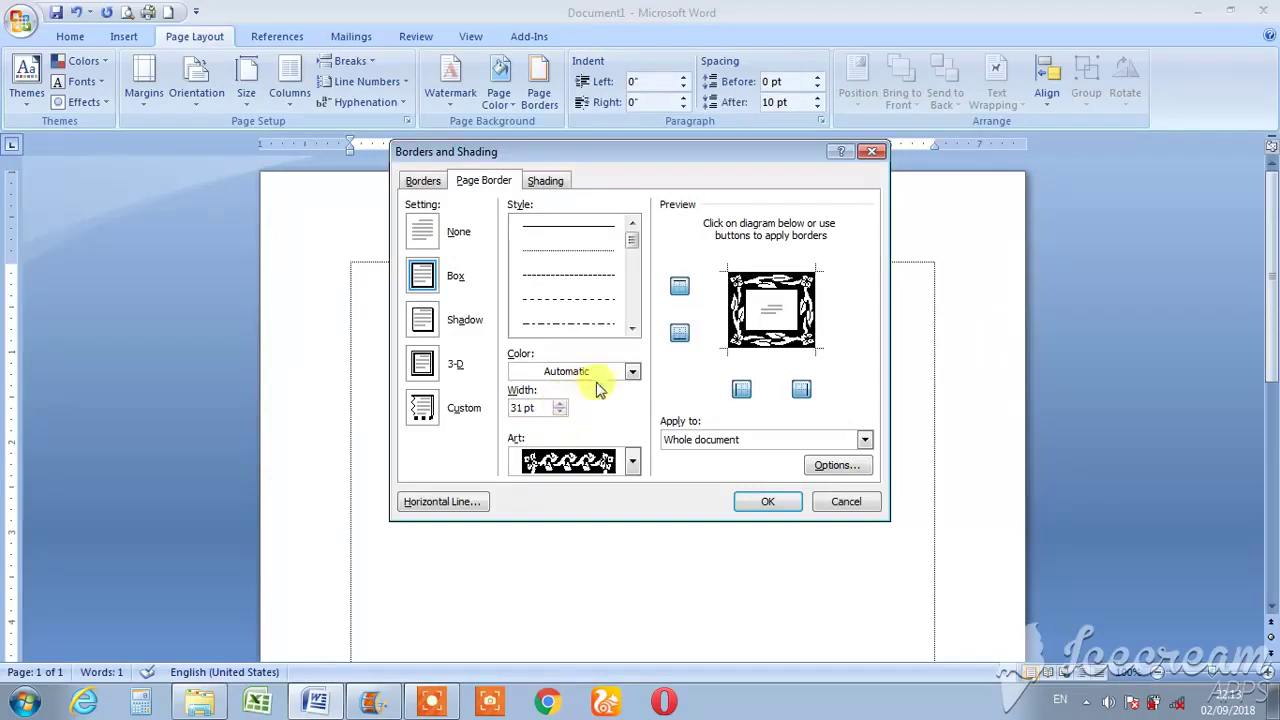
{"action": "left_click", "coordinate": [633, 373]}
{"action": "left_click", "coordinate": [633, 372]}
{"action": "left_click", "coordinate": [633, 372]}
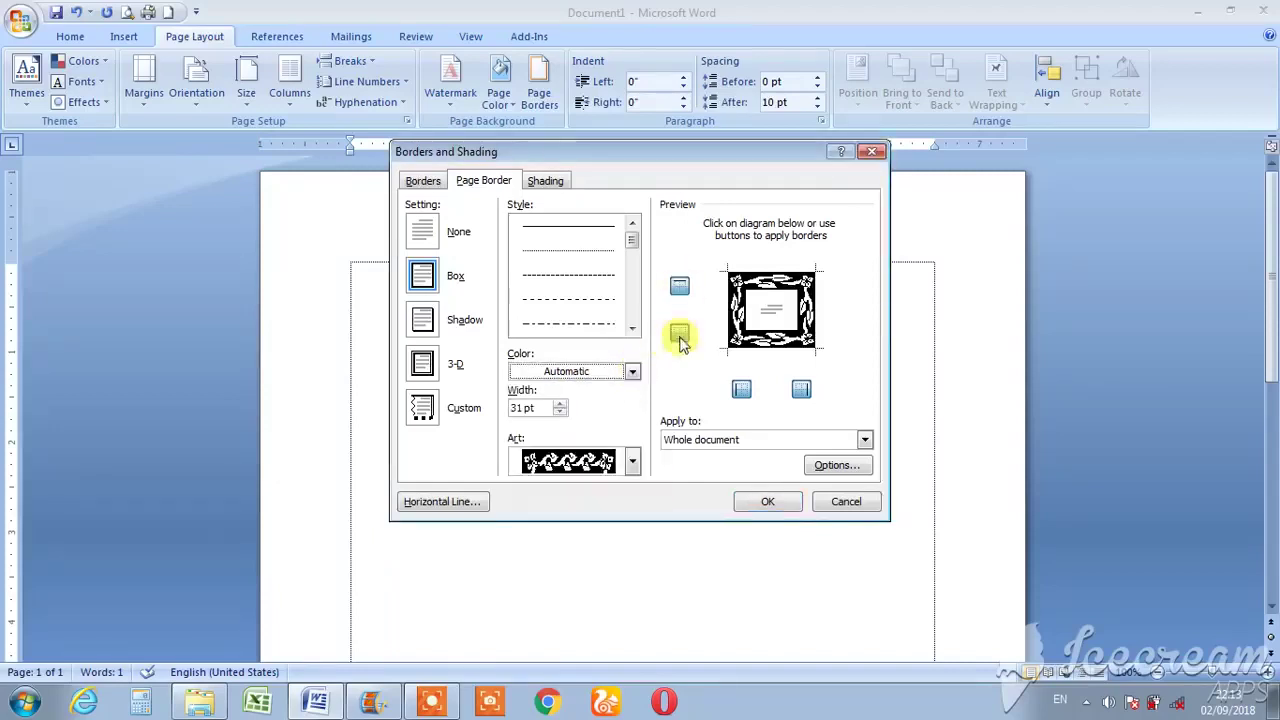
- Apply the 31-pt leafy vine border and view the Warning page in Print Preview
{"action": "left_click", "coordinate": [762, 503]}
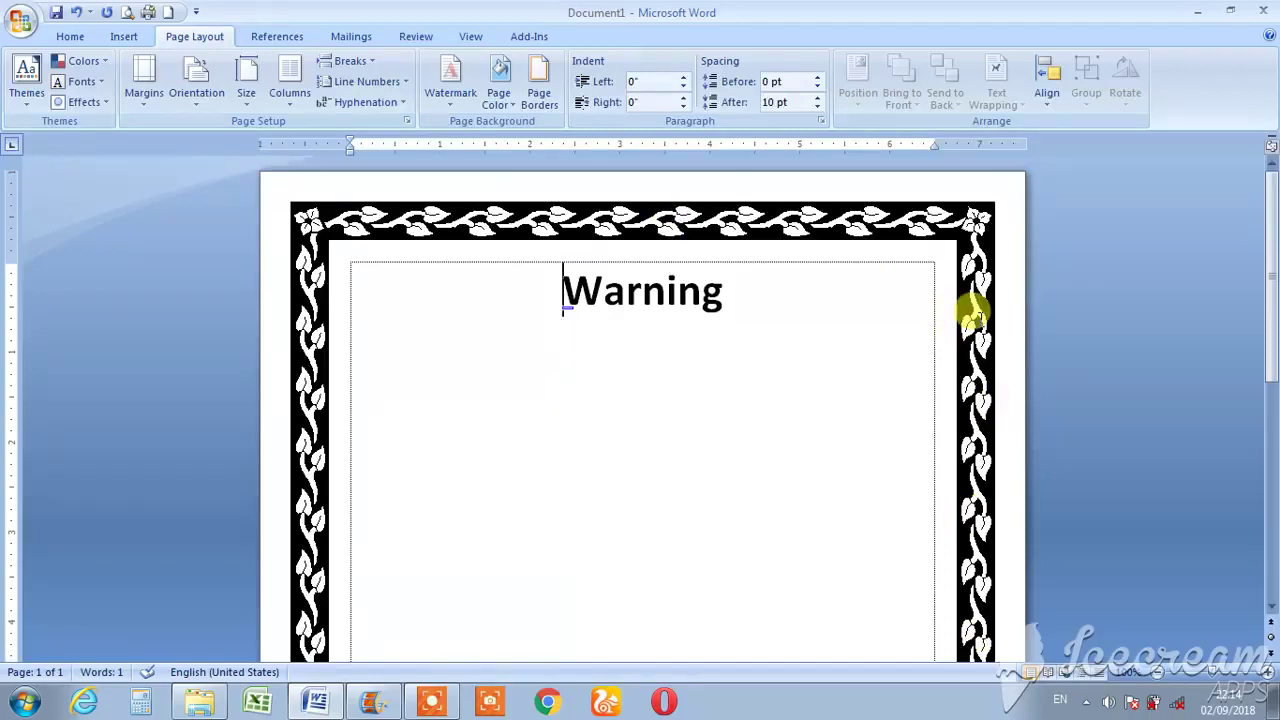
{"action": "scroll", "coordinate": [972, 318], "scroll_direction": "down", "scroll_amount": 10}
{"action": "scroll", "coordinate": [972, 318], "scroll_direction": "up", "scroll_amount": 1}
{"action": "scroll", "coordinate": [972, 310], "scroll_direction": "up", "scroll_amount": 8}
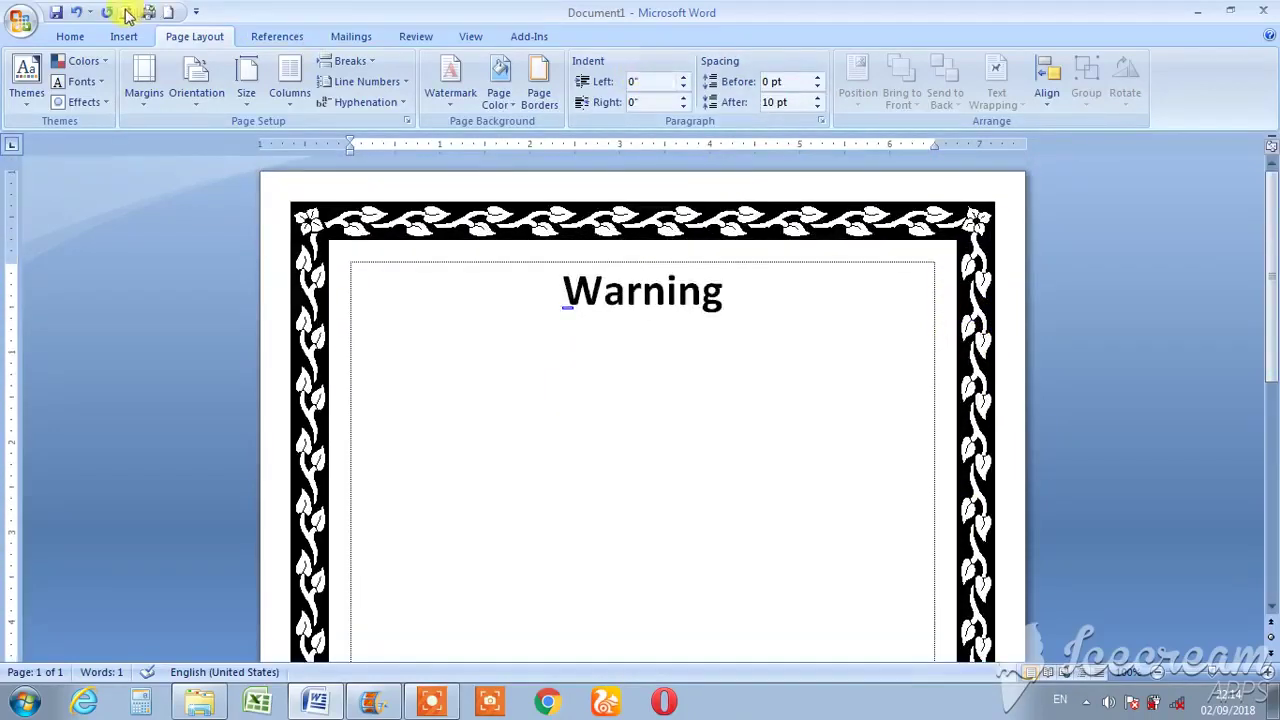
{"action": "left_click", "coordinate": [126, 12]}
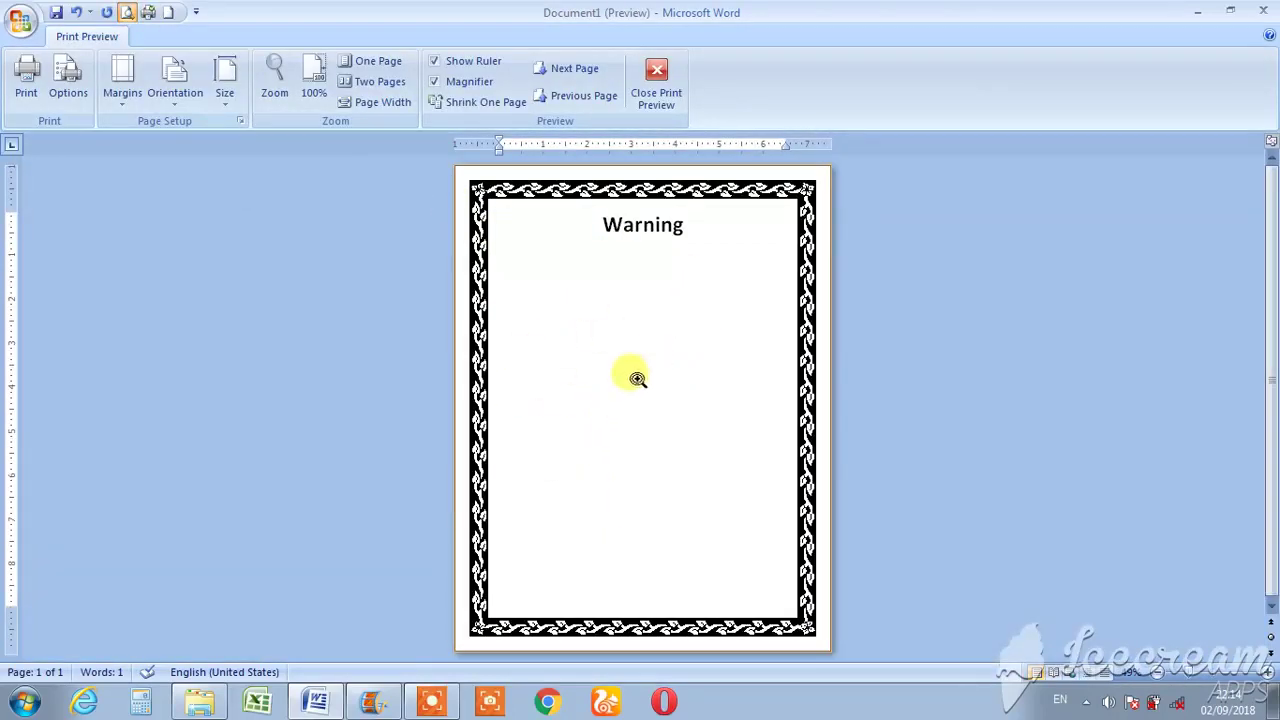
- Exit Print Preview and place the insertion point below the Warning heading
{"action": "left_click", "coordinate": [655, 77]}
{"action": "left_click", "coordinate": [679, 431]}
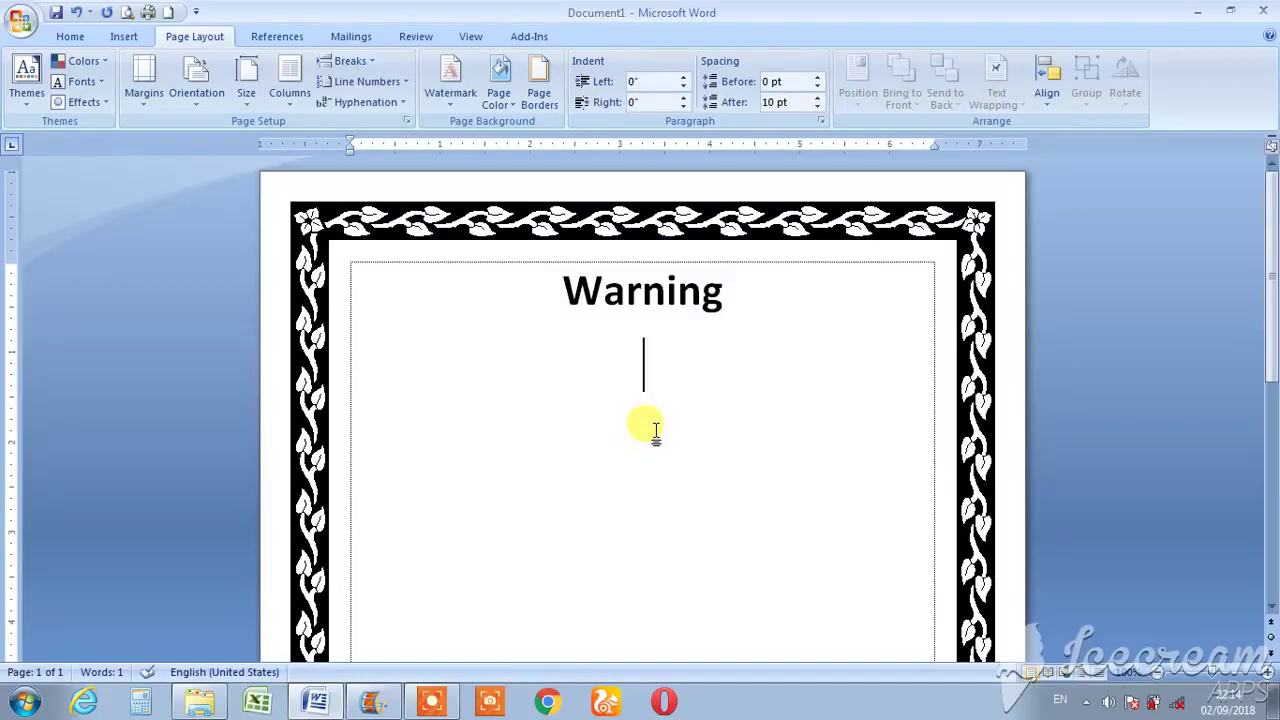
{"action": "left_click", "coordinate": [650, 378]}
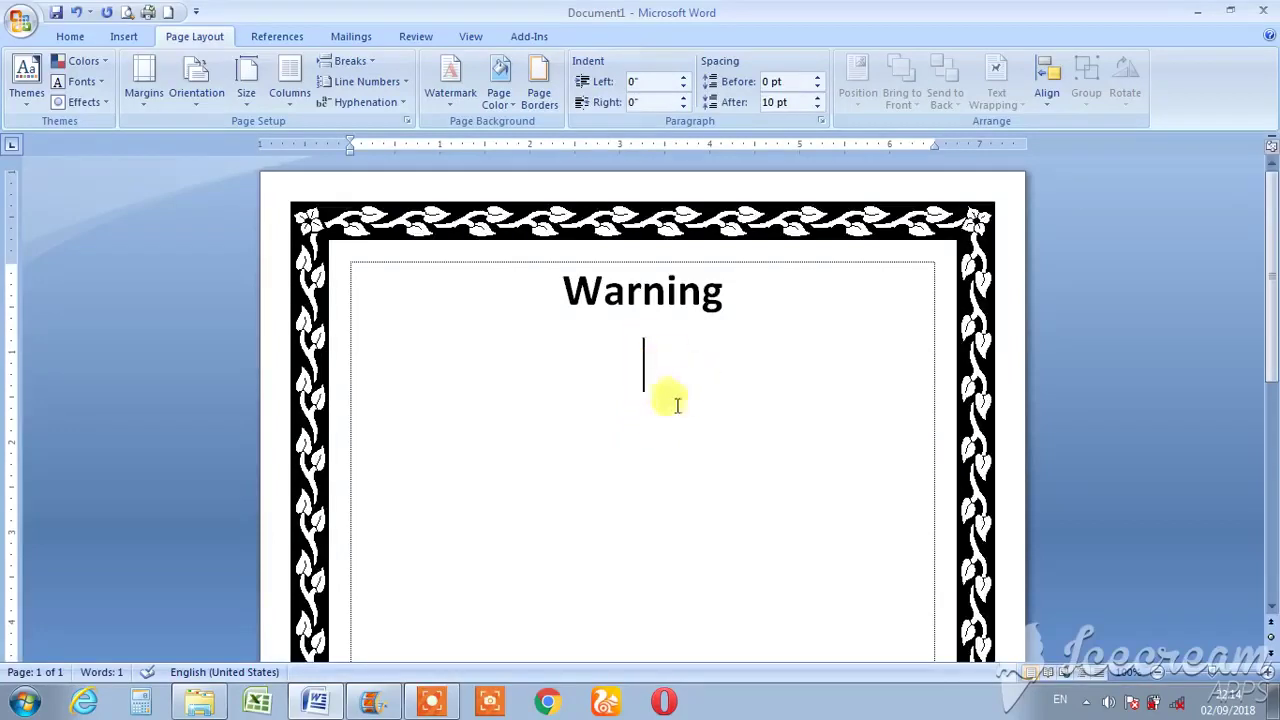